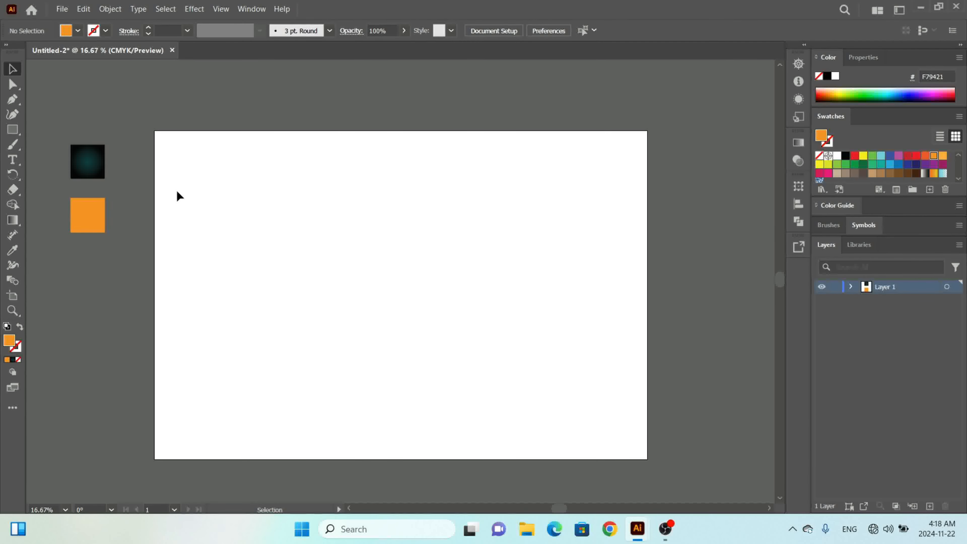
Inspect both gradient stop colours of the dark square and the fill colour of the orange square without changing them.
click(88, 169)
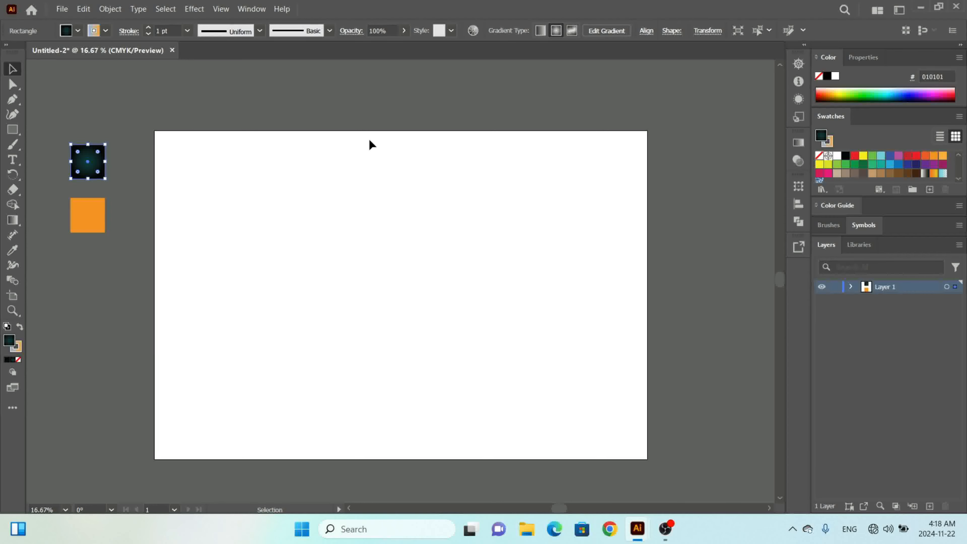
click(791, 147)
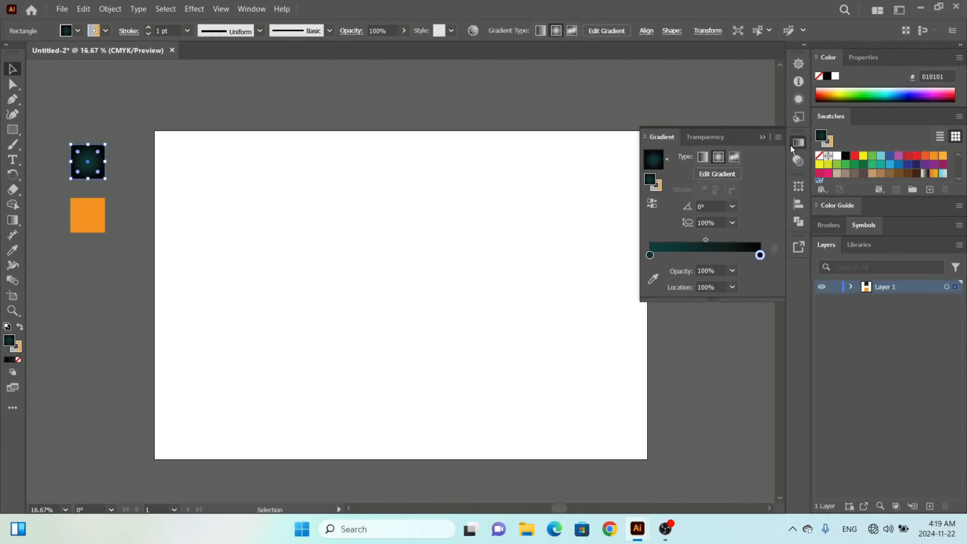
double_click(650, 256)
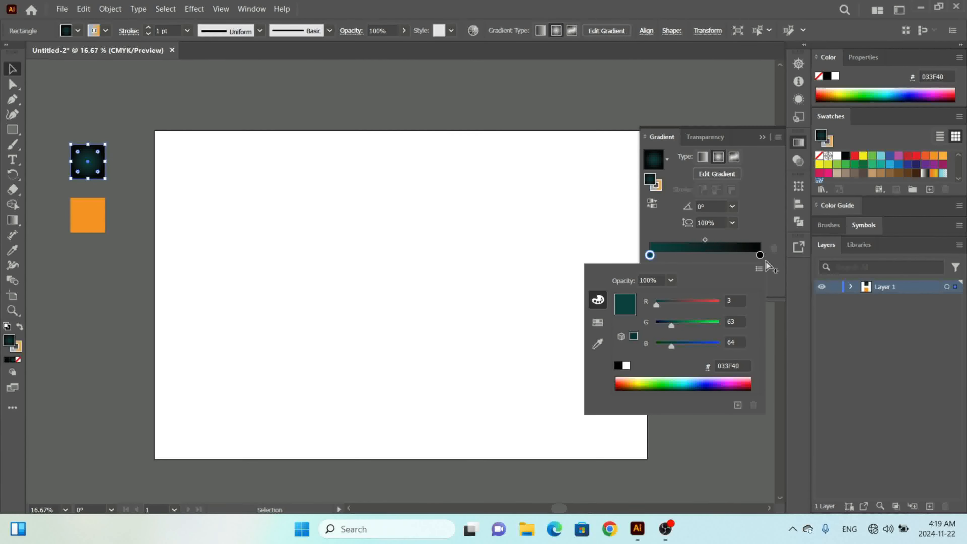
double_click(761, 255)
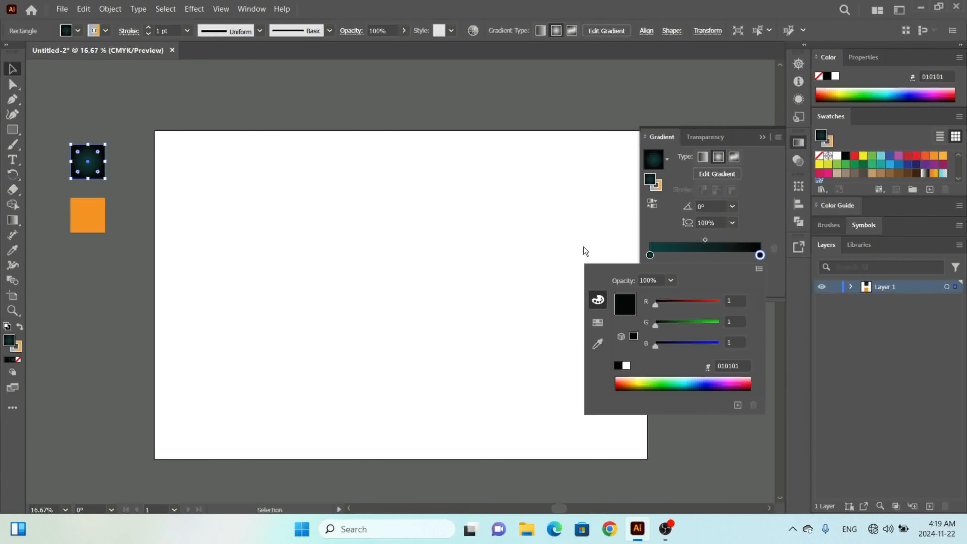
click(98, 221)
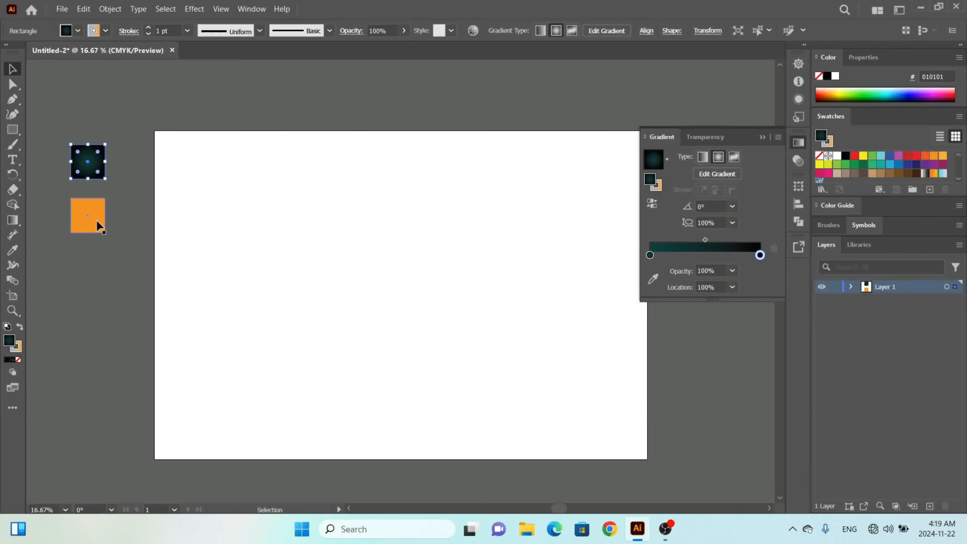
click(97, 220)
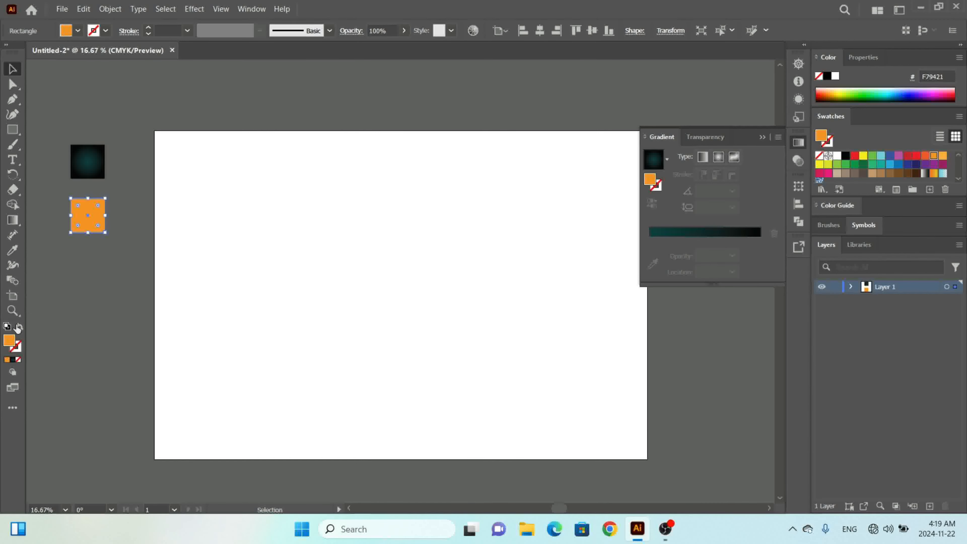
double_click(9, 341)
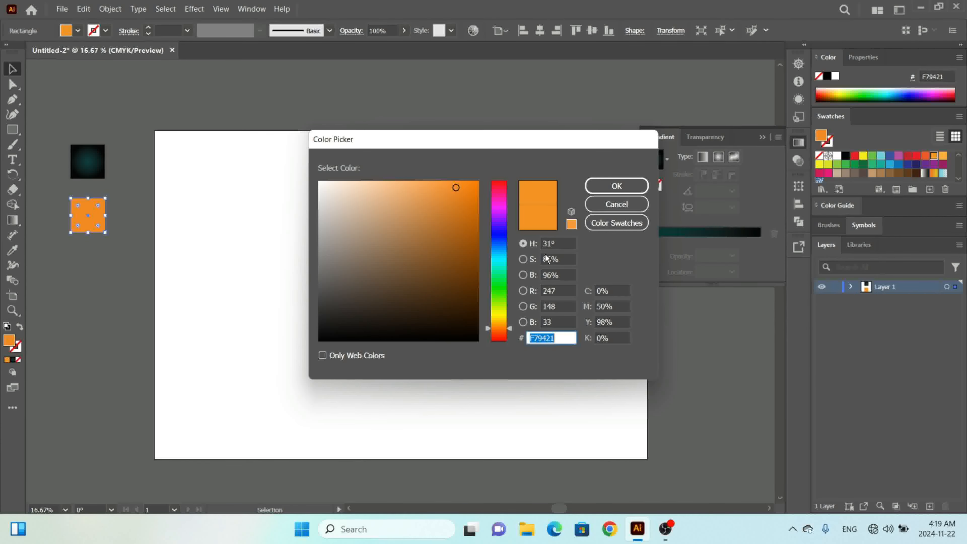
click(605, 209)
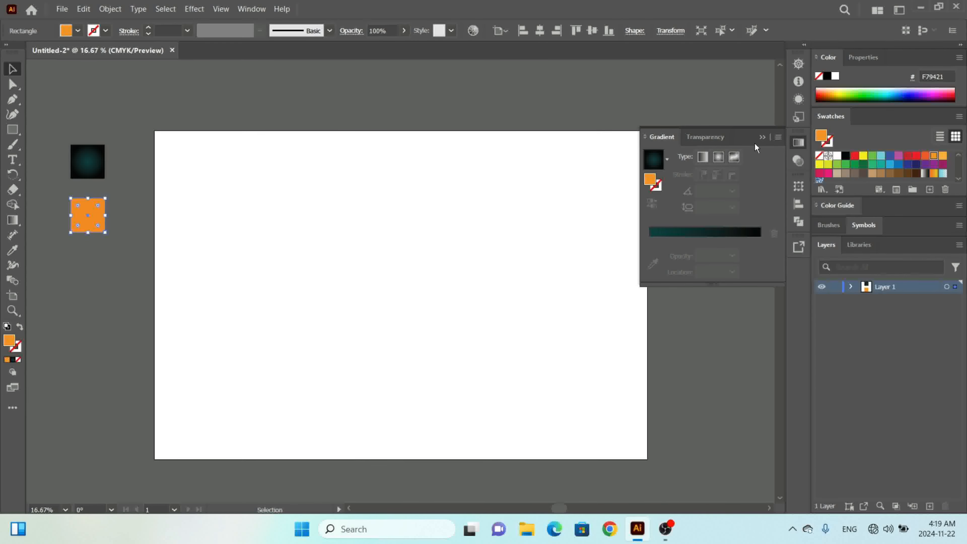
click(759, 140)
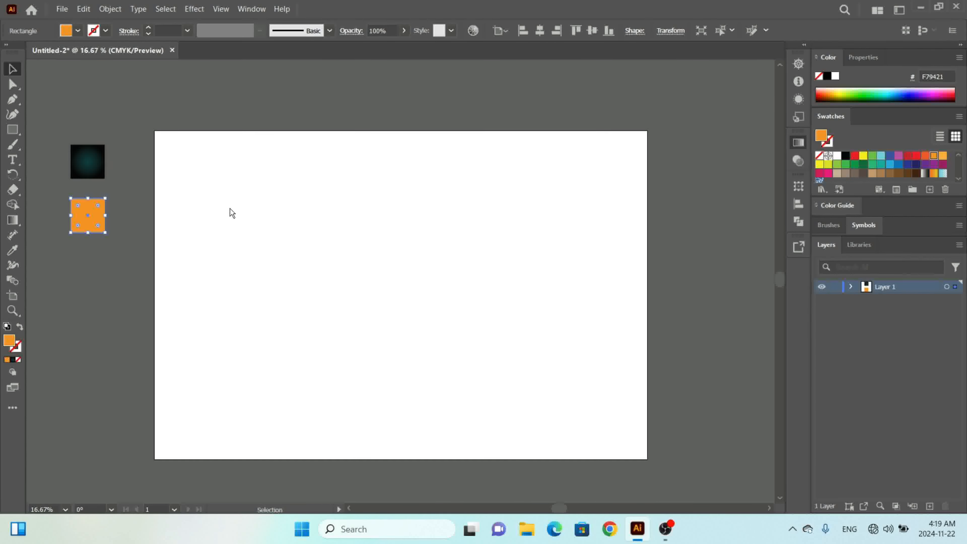
click(135, 94)
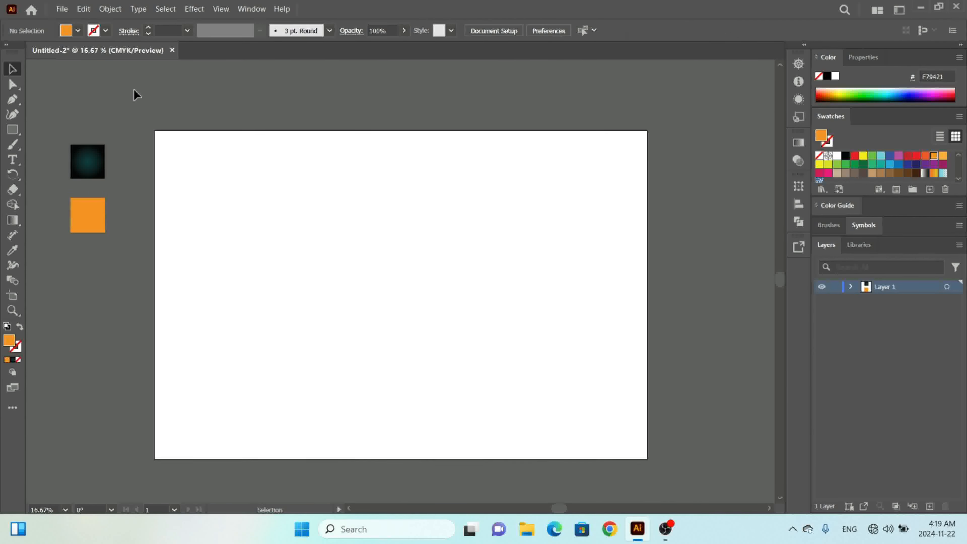
Draw a 500 by 500 px circle on the artboard with the Ellipse tool.
click(13, 134)
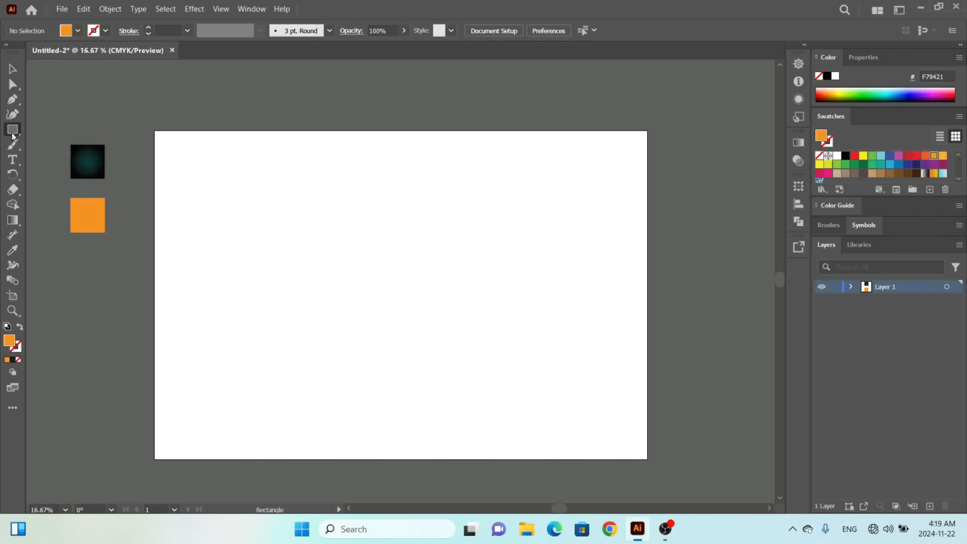
right_click(13, 133)
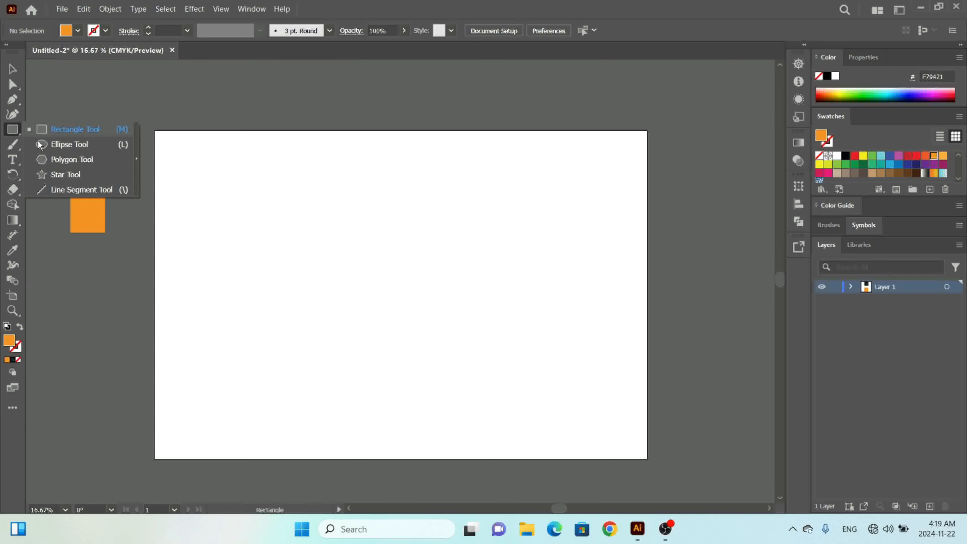
click(58, 146)
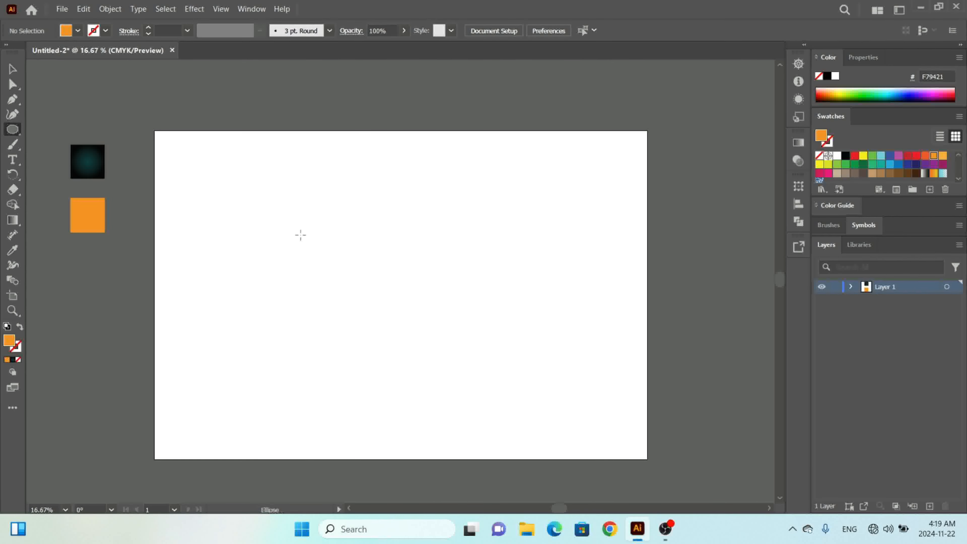
click(339, 231)
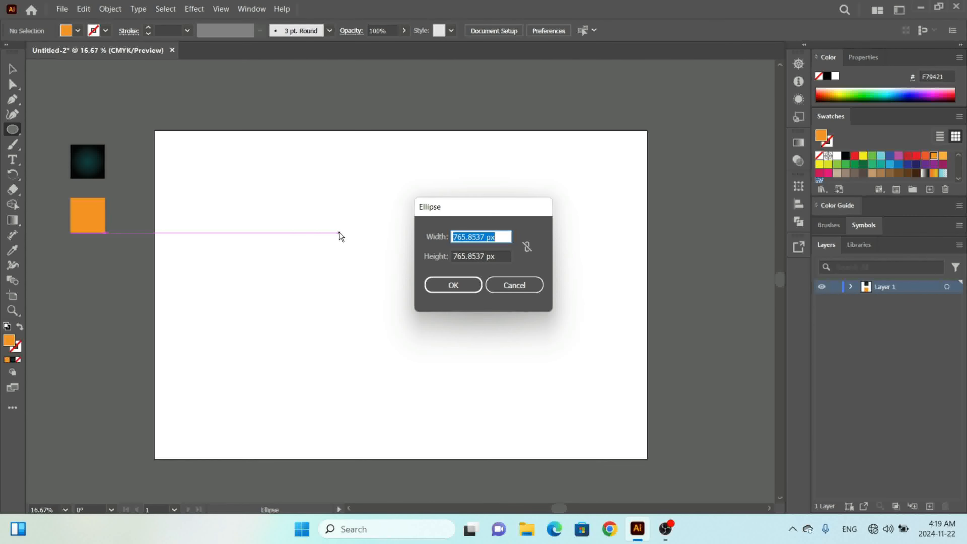
text(500)
key(Tab)
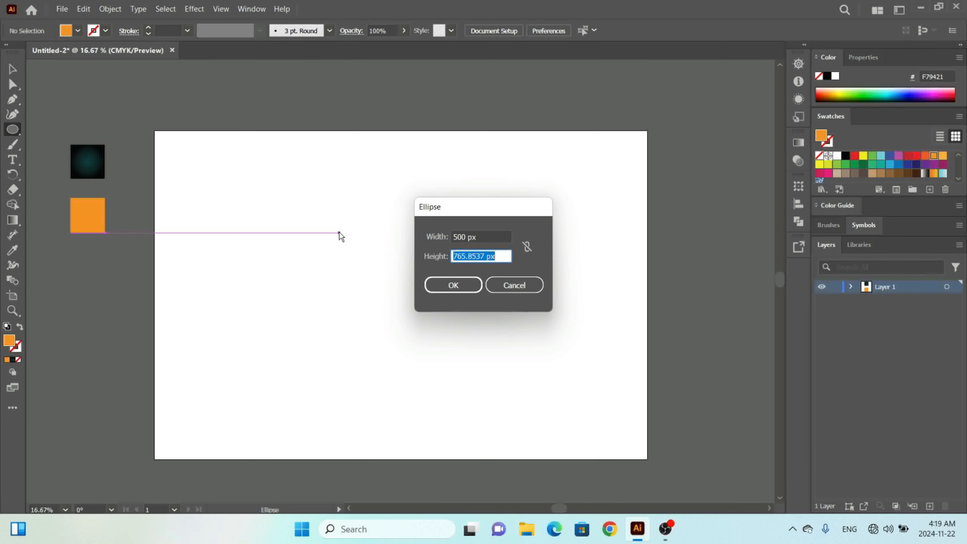
text(500)
key(Return)
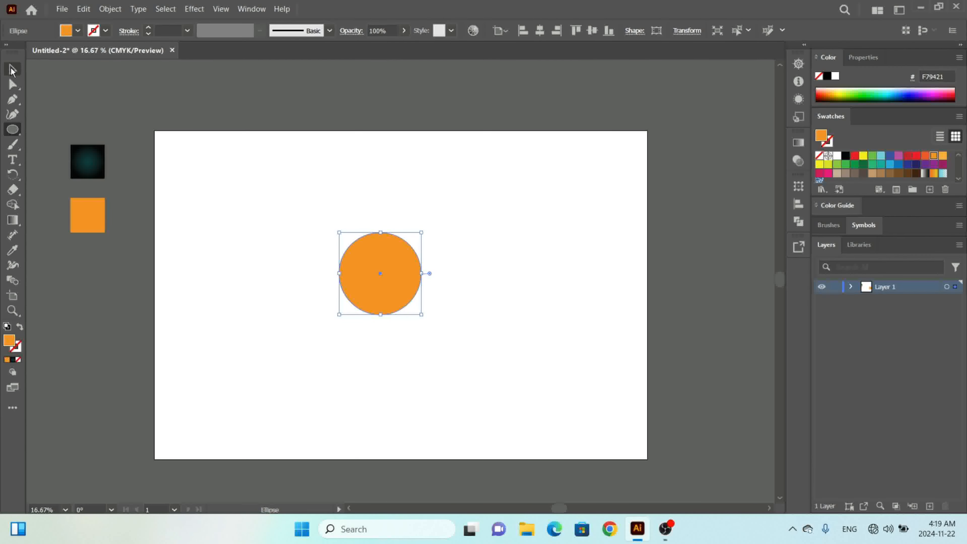
Swap the circle's fill and stroke and enlarge it proportionally from its centre to about one and a half times its size.
click(11, 68)
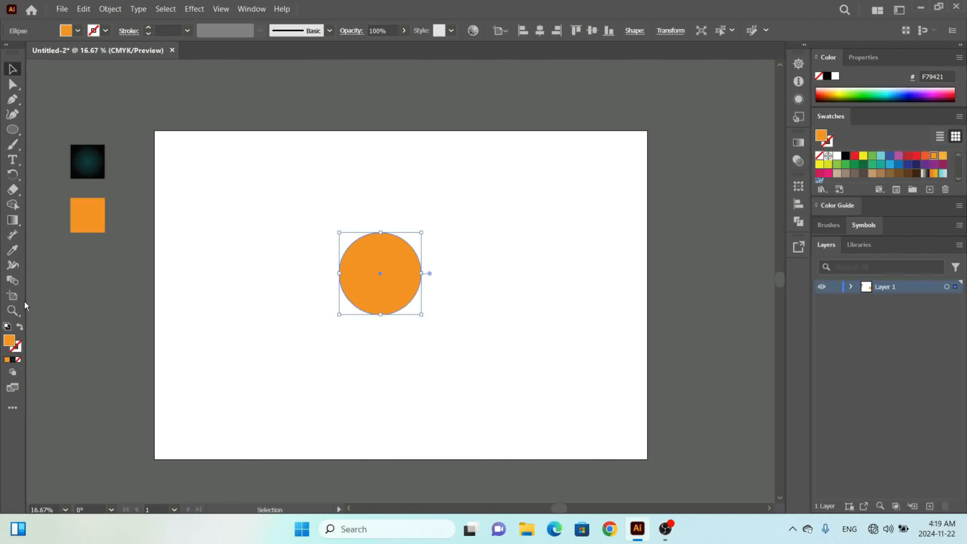
click(20, 328)
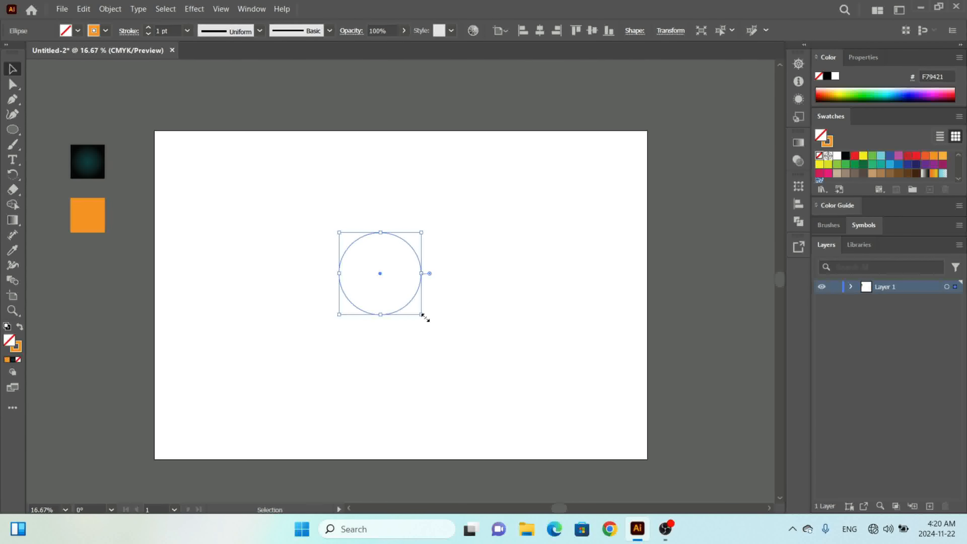
key(shift)
drag(422, 315, 458, 337)
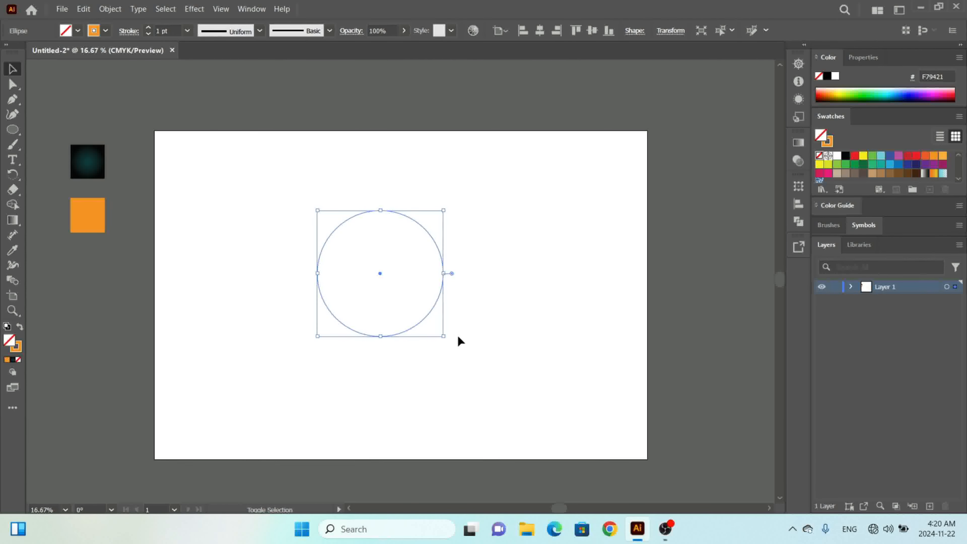
key(a)
key(ctrl+equal)
key(v)
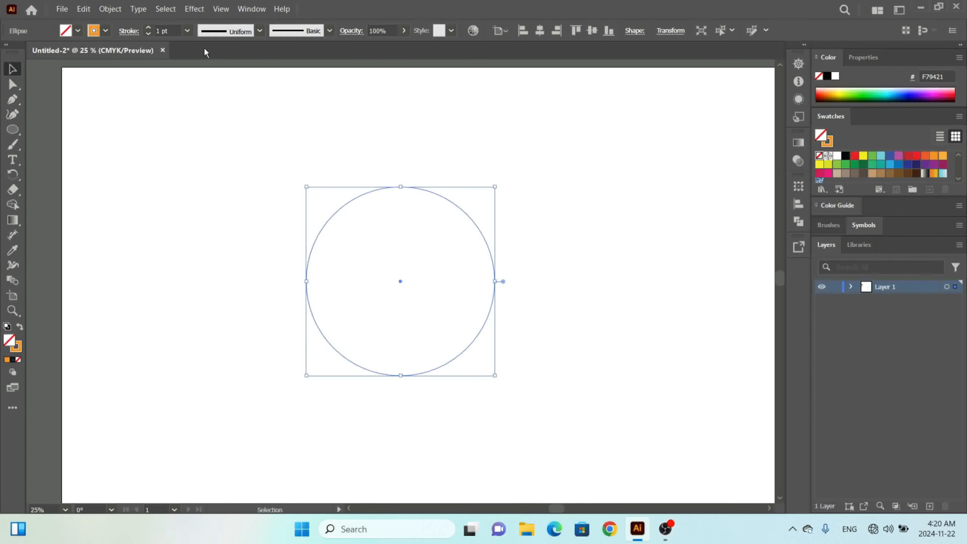
Start a Zig Zag effect on the circle with smooth points and a size of 15 px.
click(193, 12)
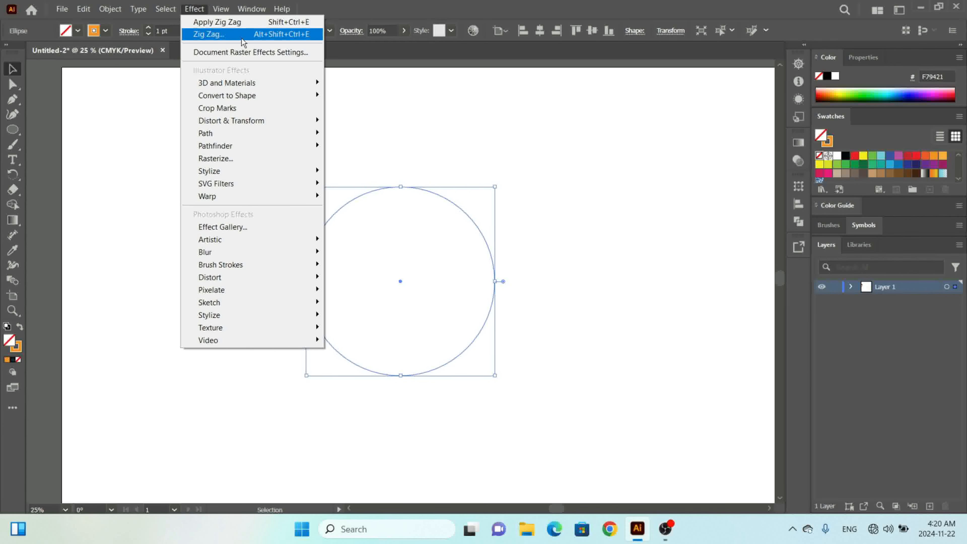
mouse_move(253, 85)
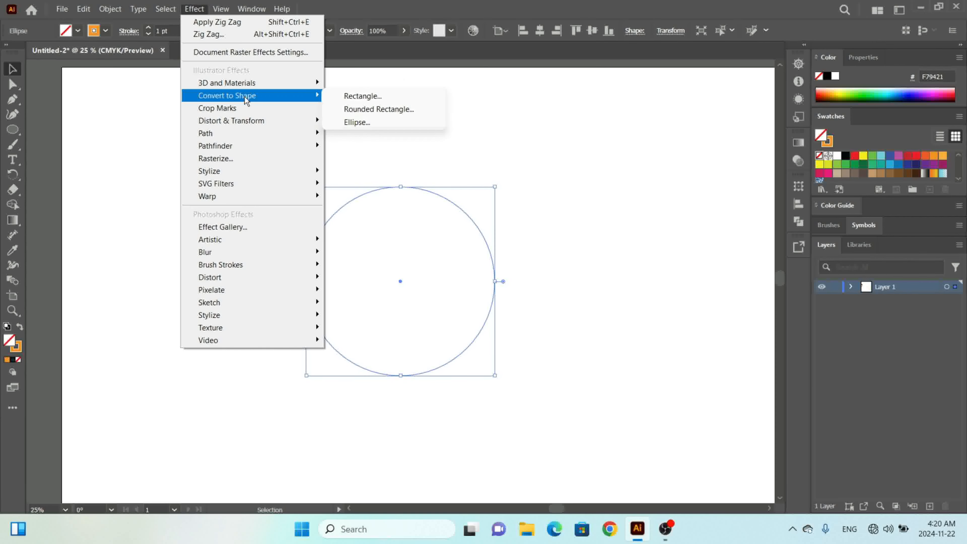
mouse_move(253, 121)
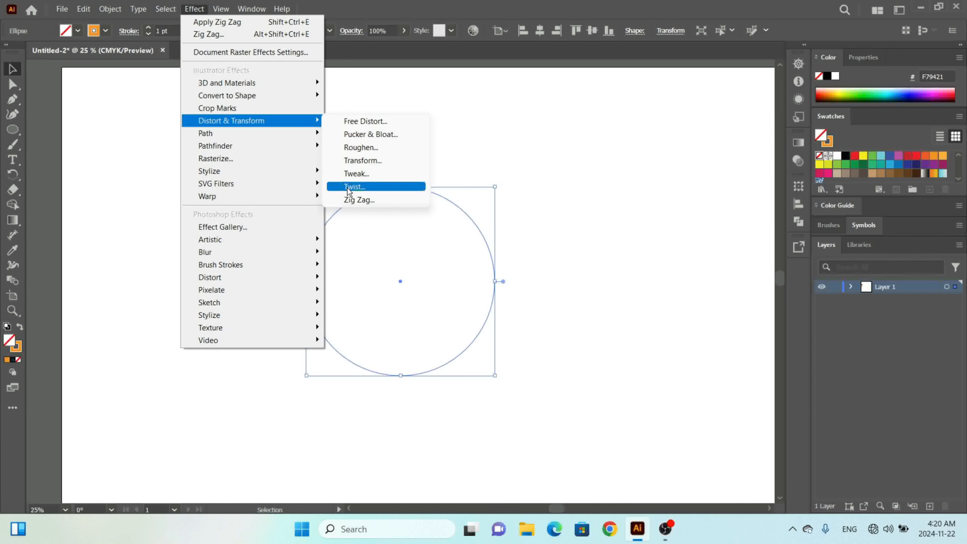
click(358, 200)
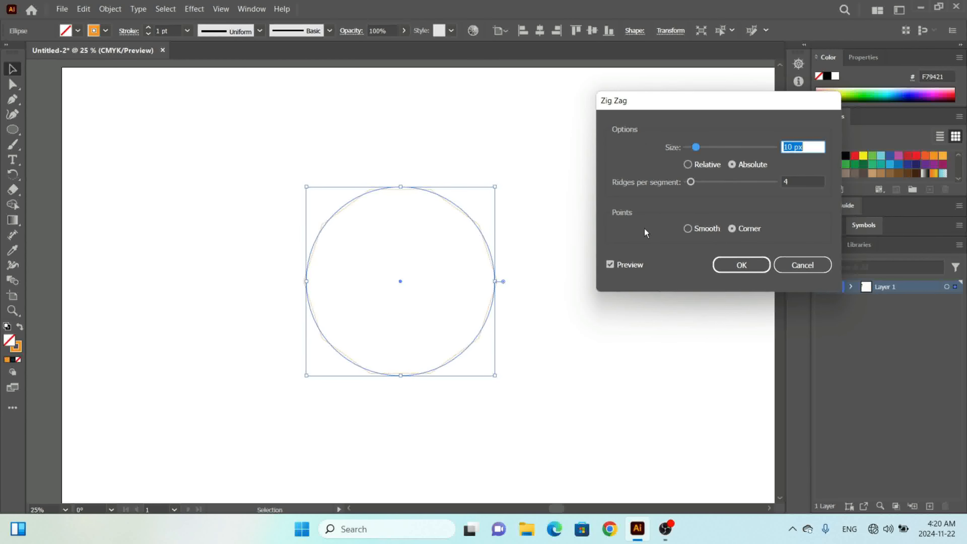
click(689, 229)
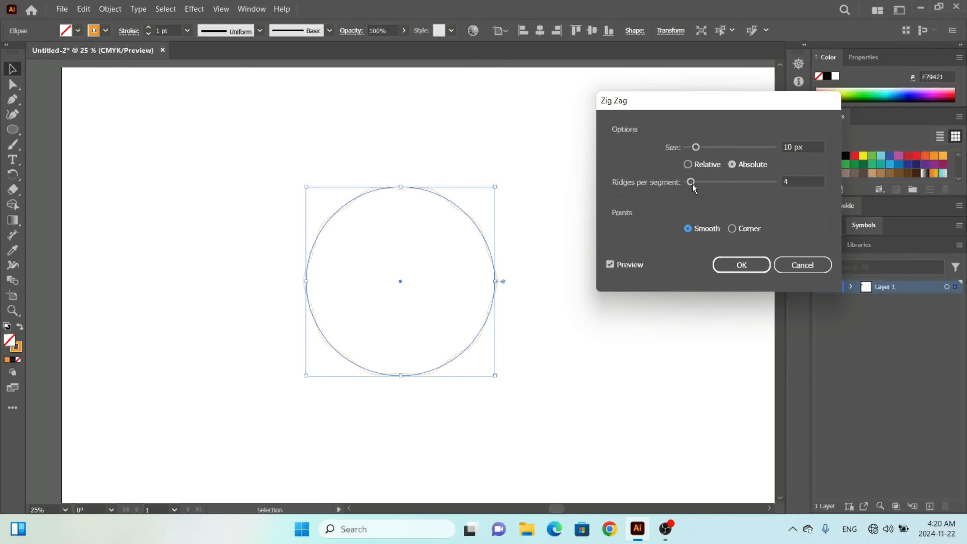
mouse_move(695, 147)
mouse_down()
mouse_move(716, 153)
mouse_move(701, 153)
mouse_up()
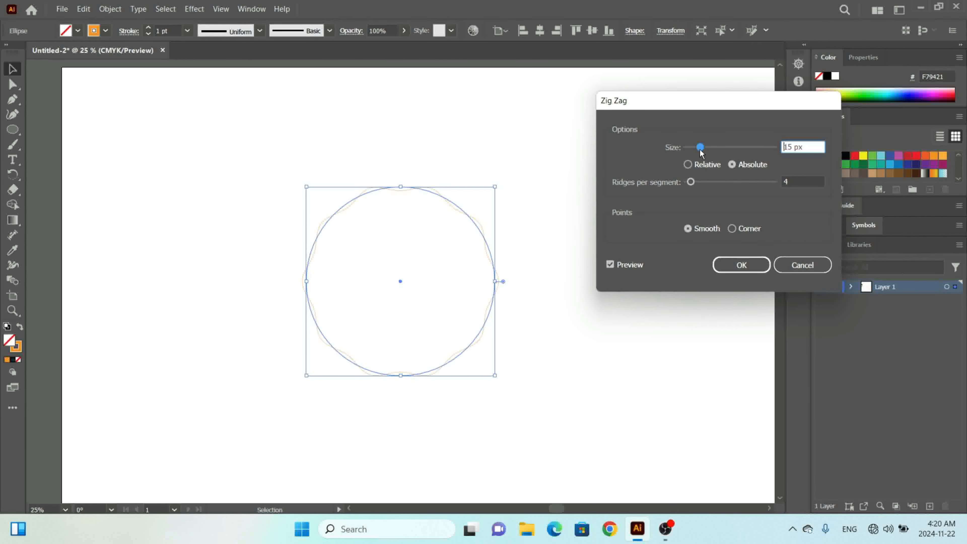
Try corner points in the Zig Zag effect, then smooth points with 8 ridges per segment and a size of 11 px.
click(731, 228)
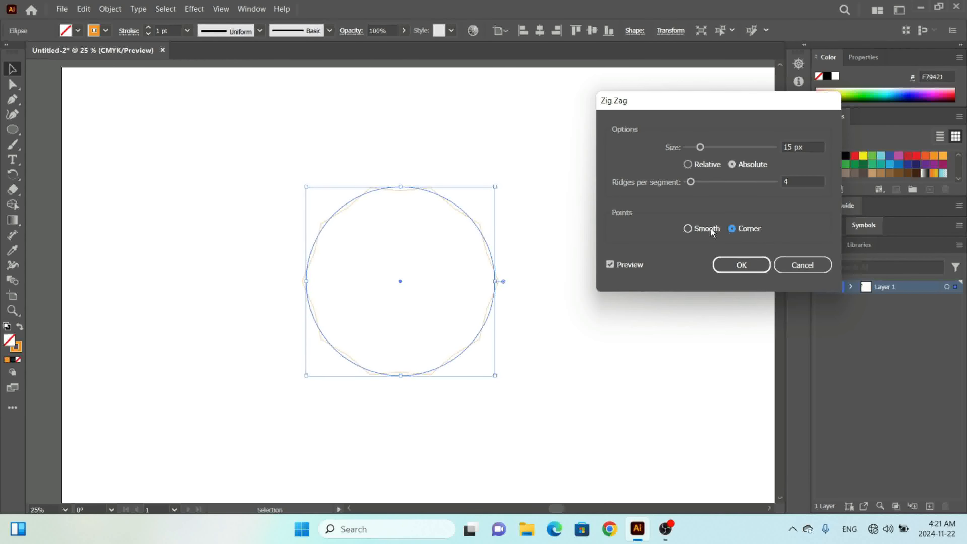
click(707, 233)
click(691, 182)
drag(691, 185, 695, 186)
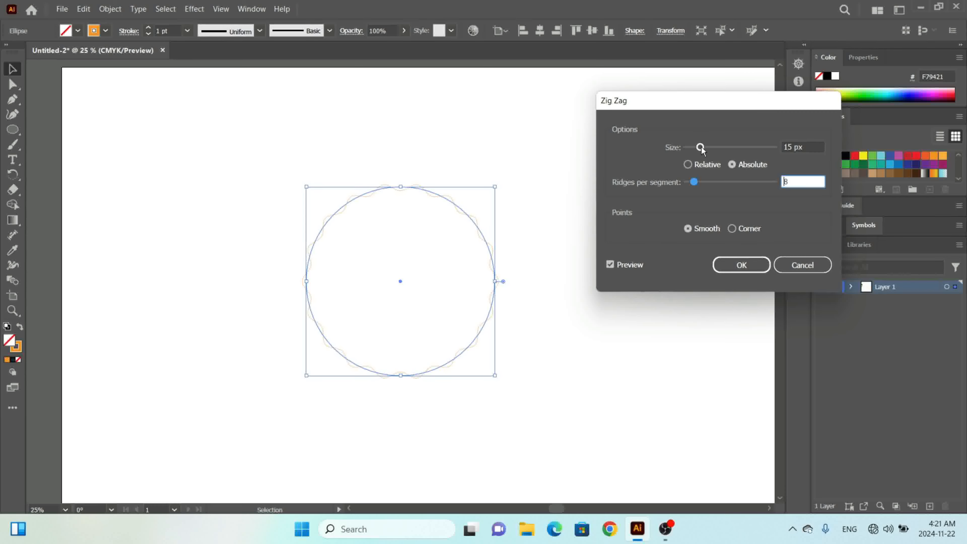
mouse_move(700, 147)
mouse_down()
mouse_move(719, 150)
mouse_move(697, 152)
mouse_up()
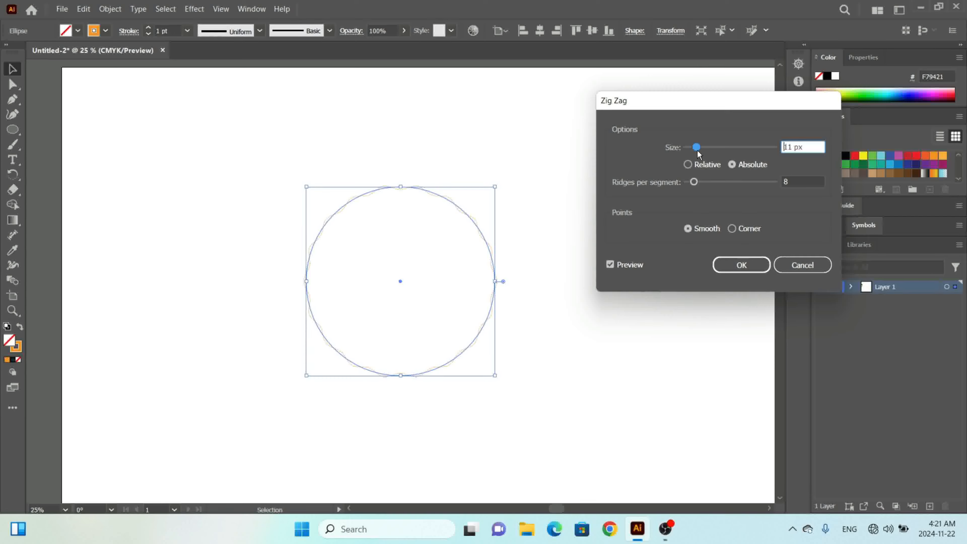
Try the Zig Zag effect with 2 ridges per segment and a size of 16, comparing relative with absolute sizing.
click(695, 183)
drag(695, 186, 690, 185)
drag(697, 147, 702, 149)
click(689, 165)
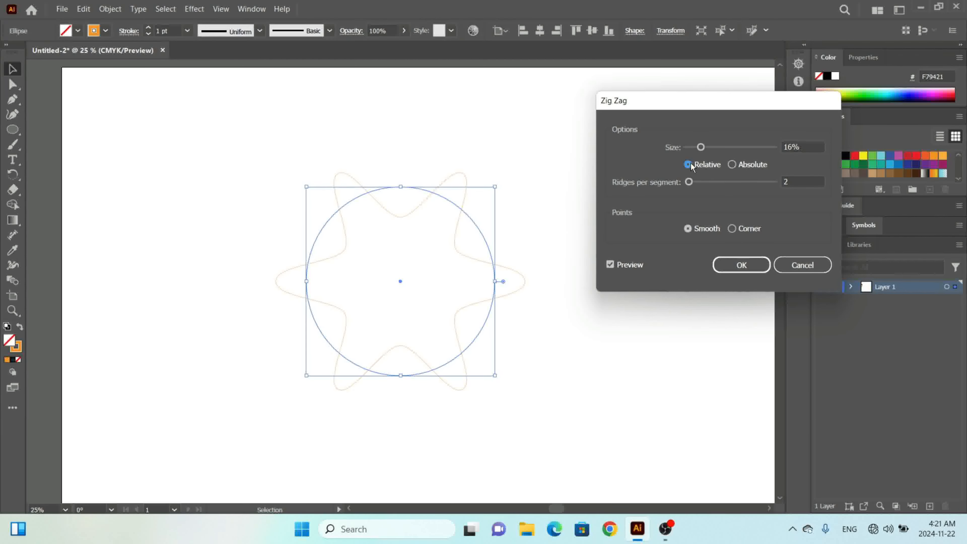
click(740, 166)
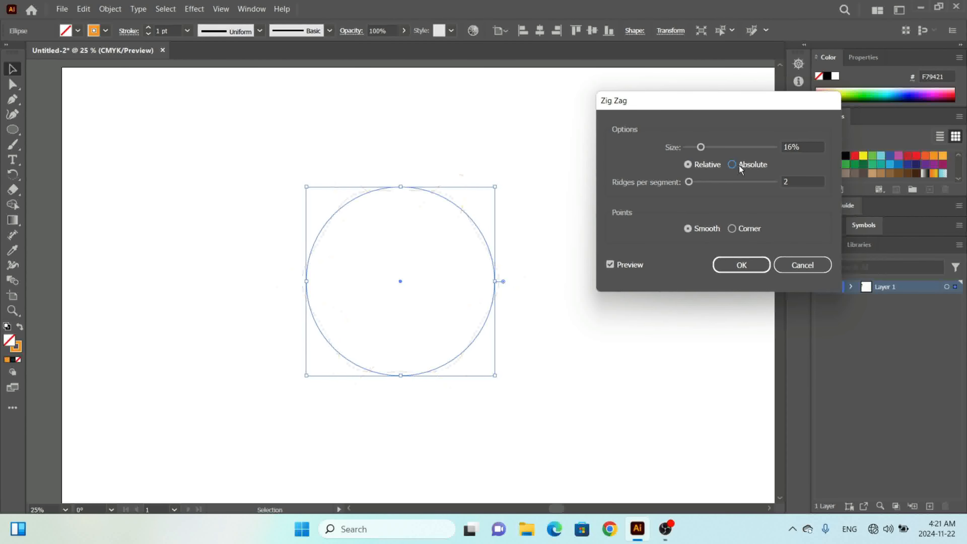
Set the Zig Zag effect to 4 ridges per segment and a size of 19 px, and apply it to the circle.
click(689, 182)
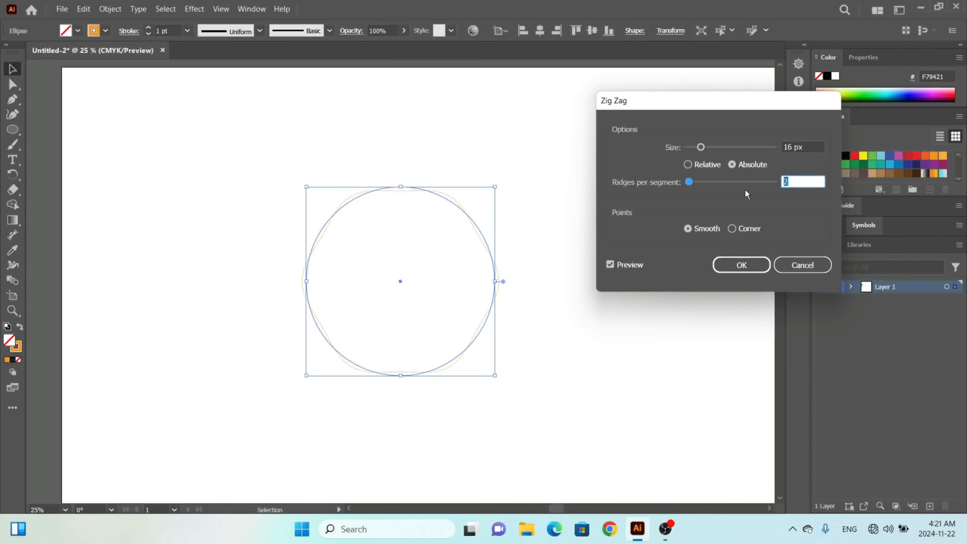
key(Up)
key(Up)
drag(701, 148, 703, 148)
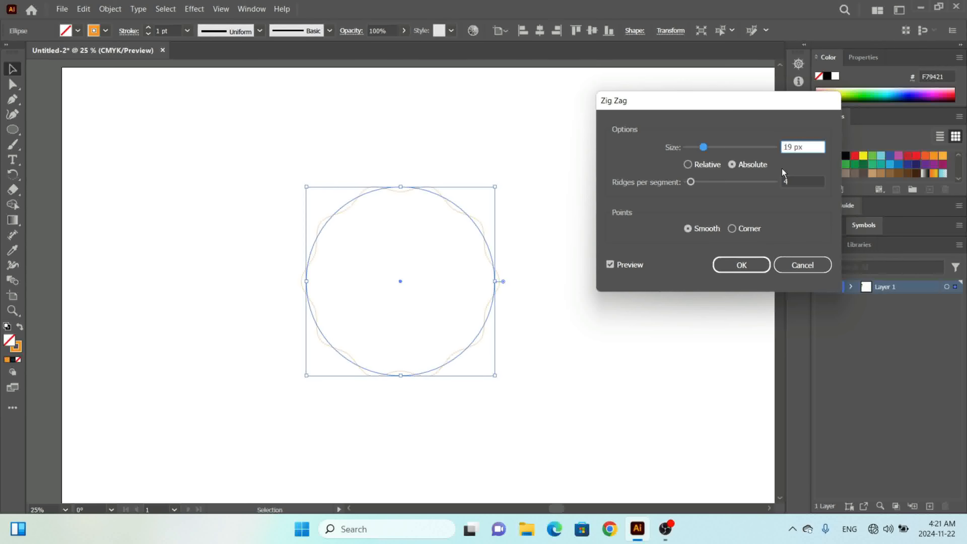
click(742, 266)
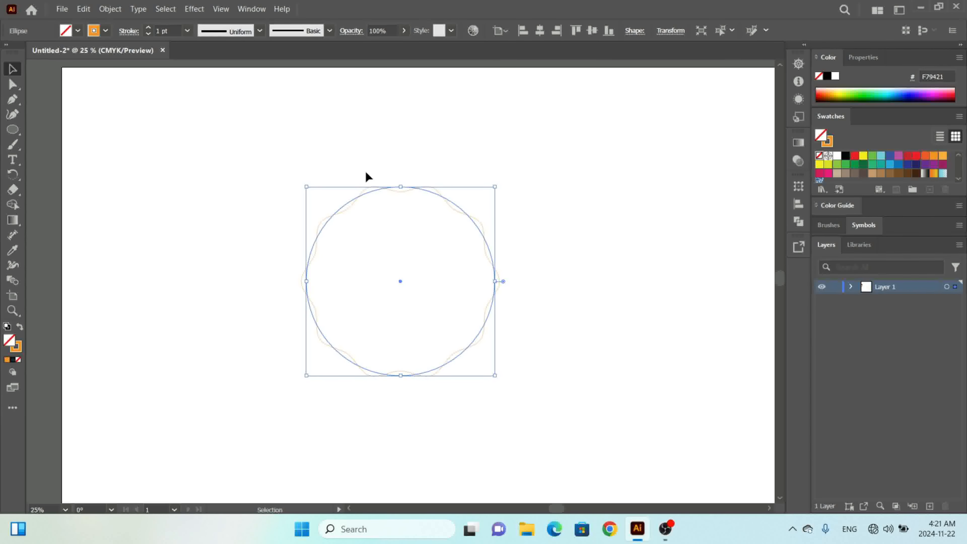
Increase the wavy circle's stroke weight to 5 pt.
click(149, 29)
click(149, 29)
click(149, 30)
click(149, 30)
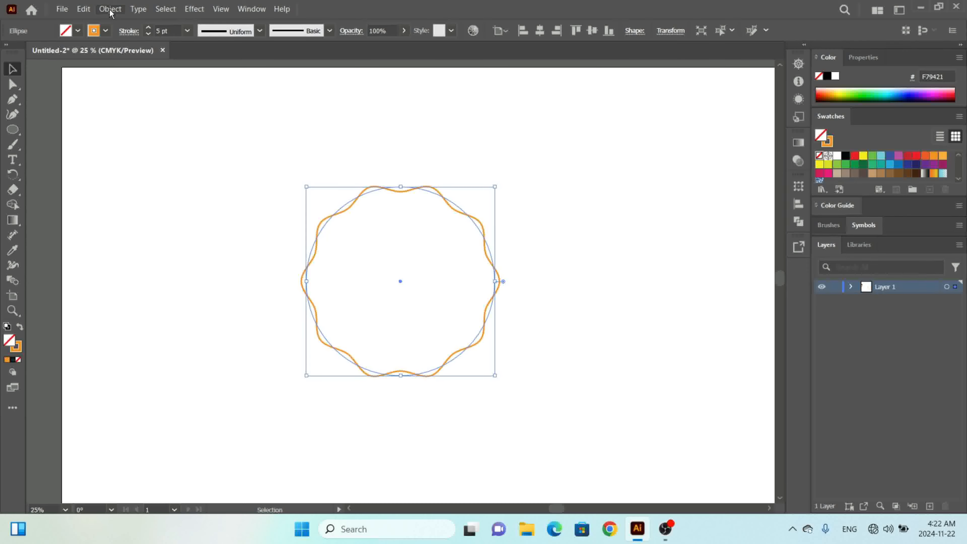
Expand the appearance of the wavy circle so the Zig Zag effect becomes an editable path, and deselect it.
click(110, 9)
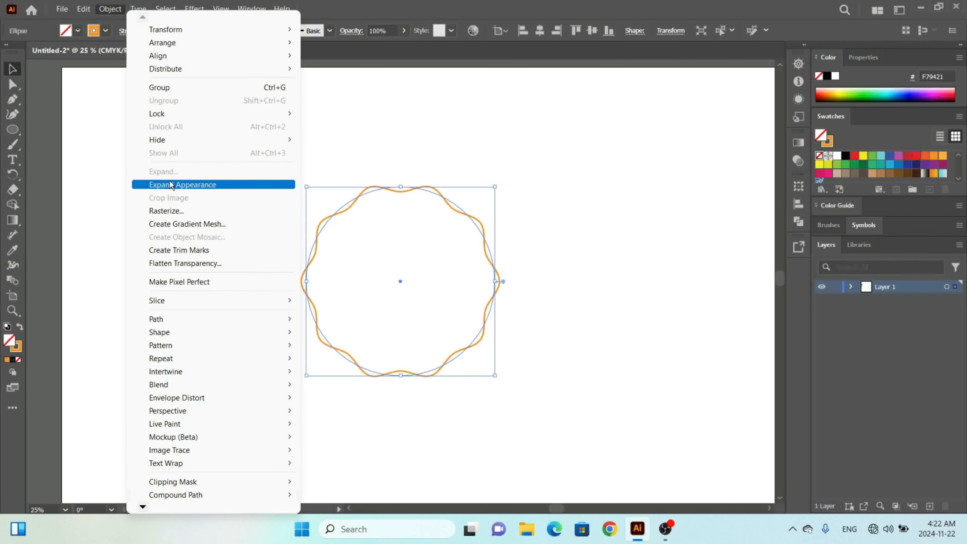
click(173, 186)
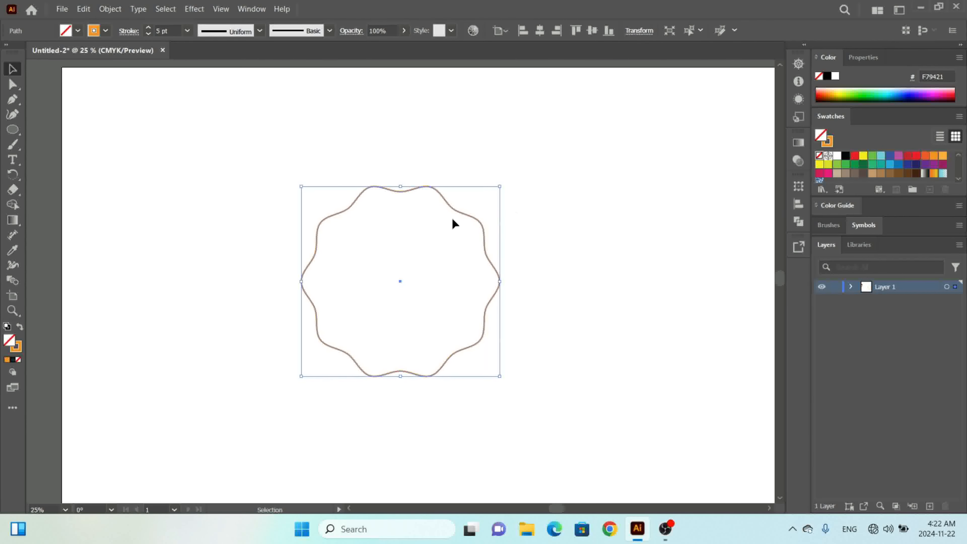
click(587, 226)
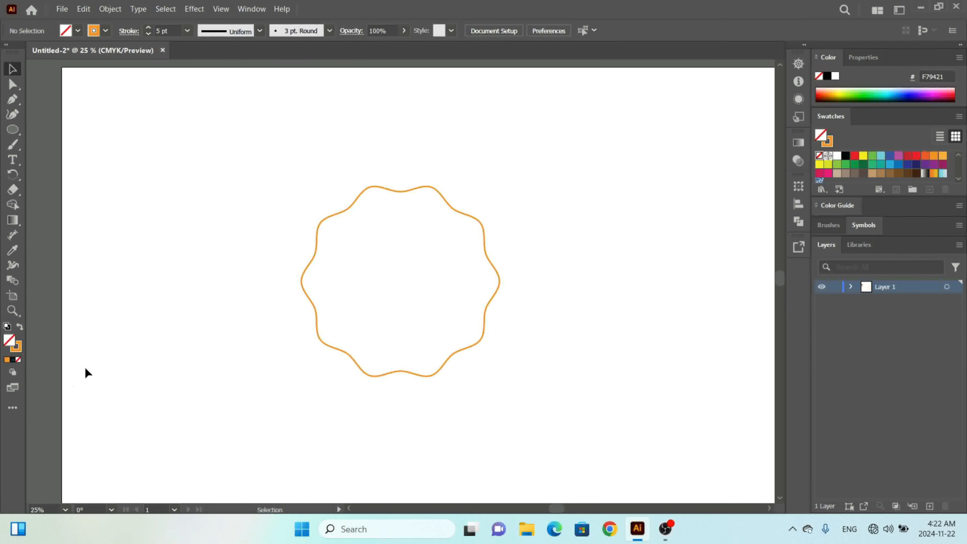
Create a rectangular grid 814.6341 px high with 5 horizontal and 5 vertical dividers, overlapping the wavy circle's left side.
click(14, 412)
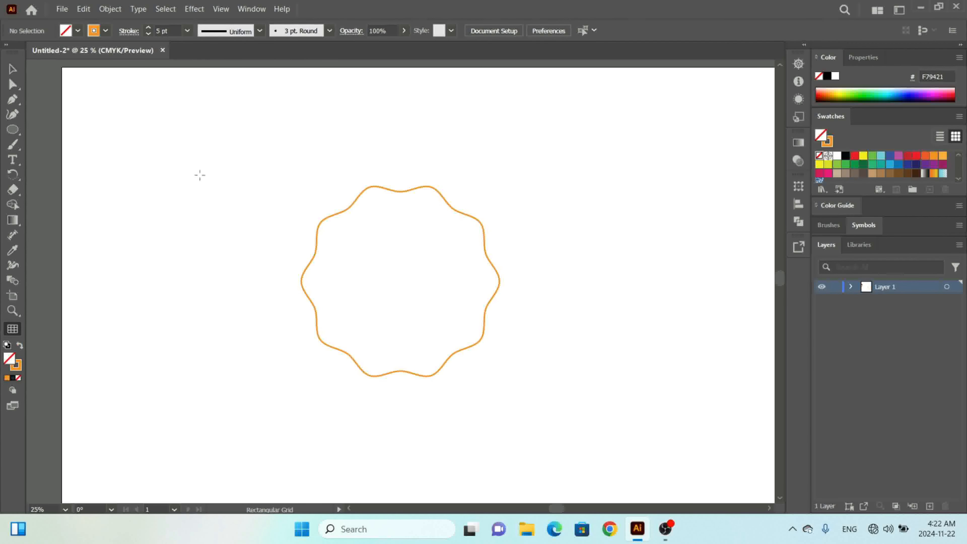
click(127, 152)
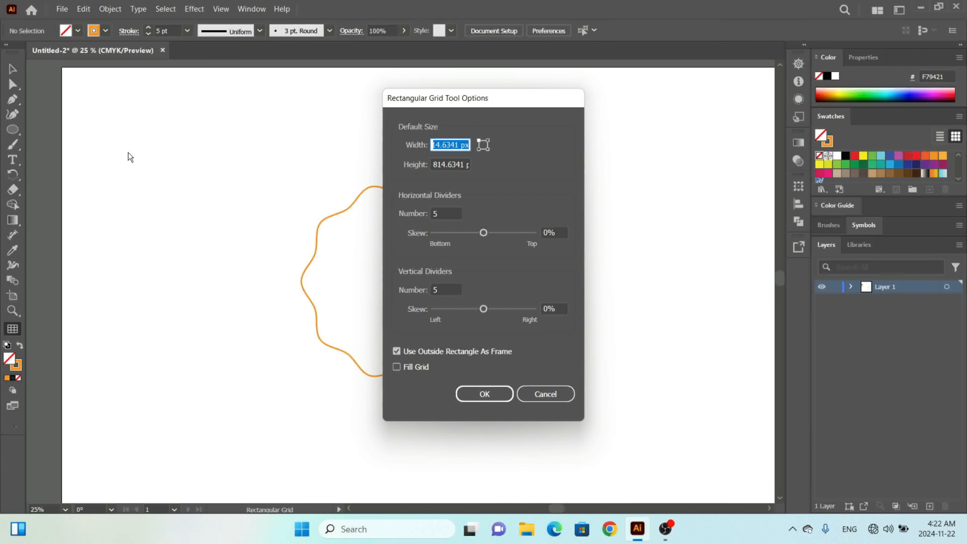
key(Return)
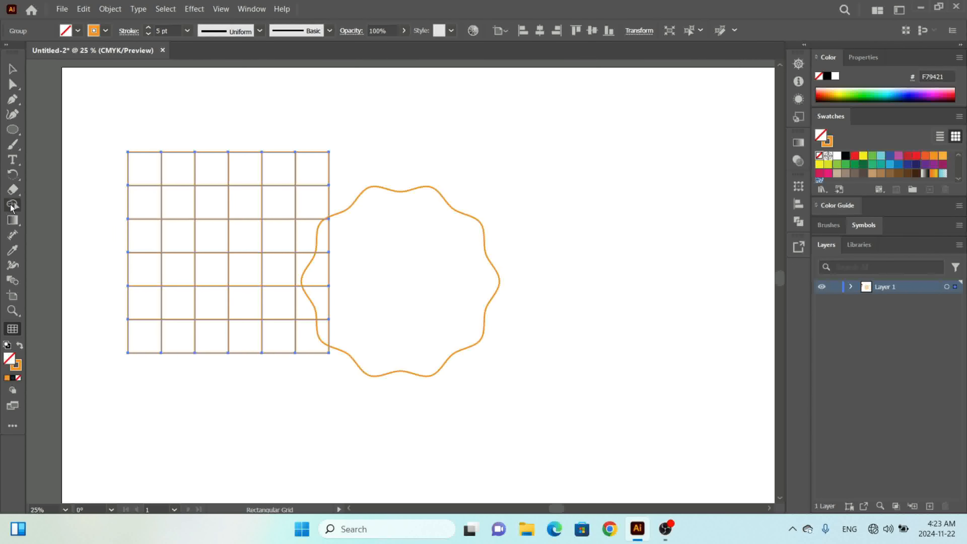
Merge the grid's second column and fifth row cells into an L shape with Shape Builder and fill it green (60D400).
click(12, 206)
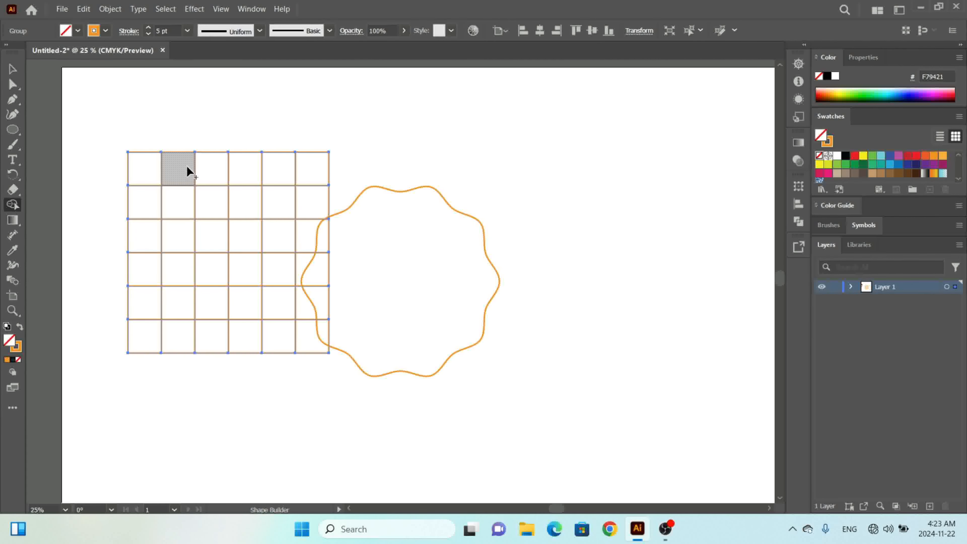
drag(187, 168, 187, 269)
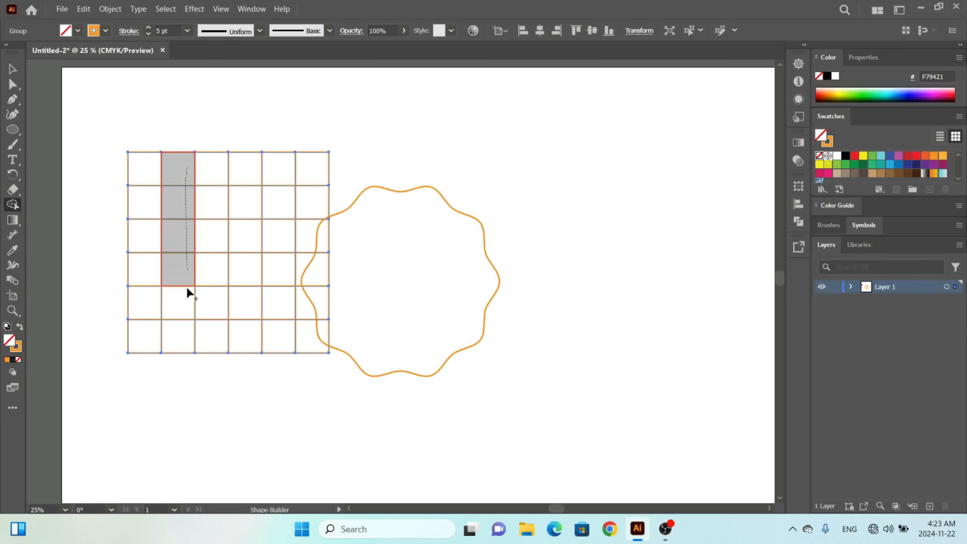
drag(191, 307, 265, 303)
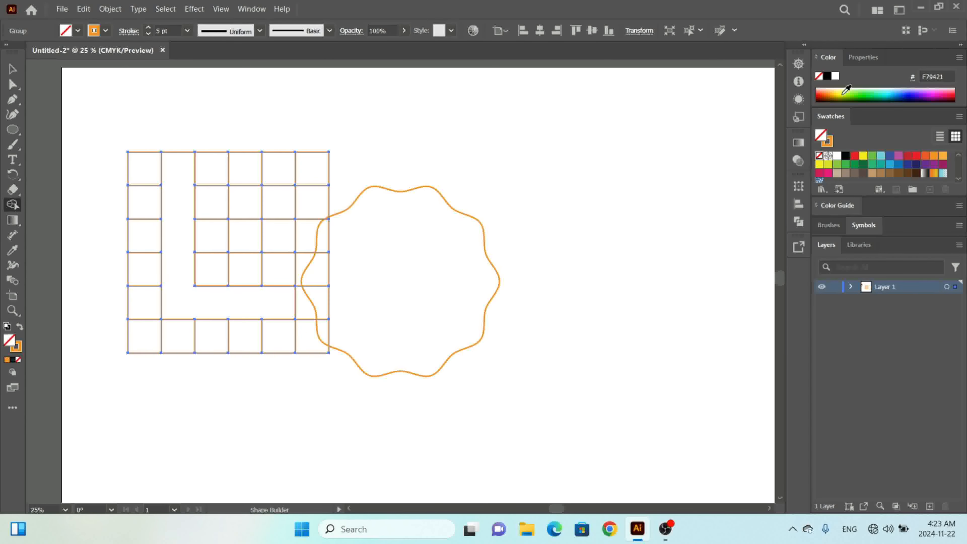
click(849, 91)
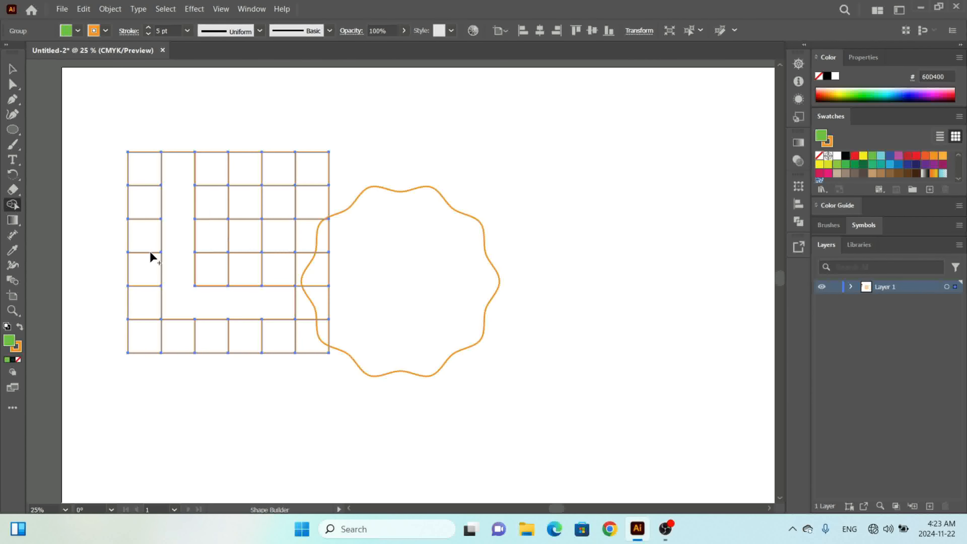
click(173, 243)
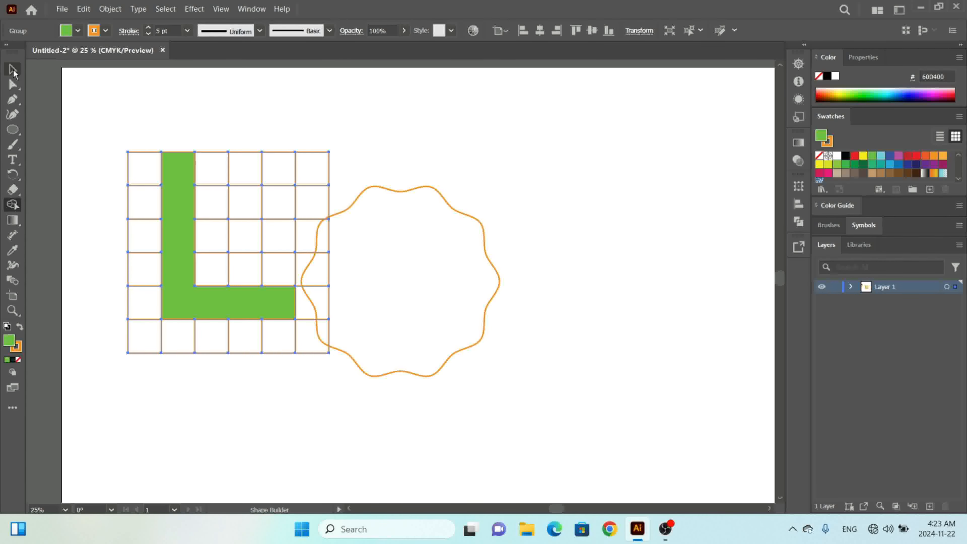
Shift the grid slightly up and left, clear of the wavy circle, and ungroup it.
click(13, 70)
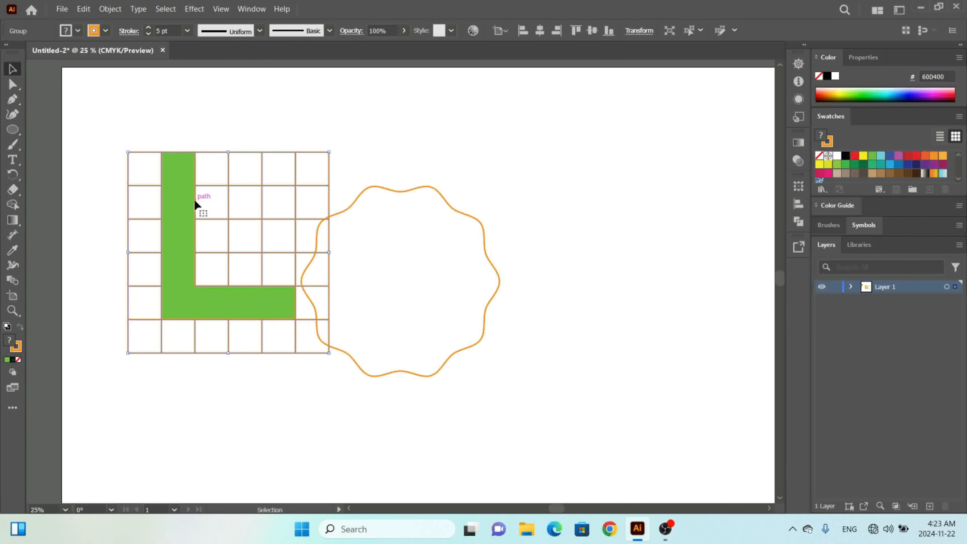
drag(195, 200, 167, 183)
right_click(167, 183)
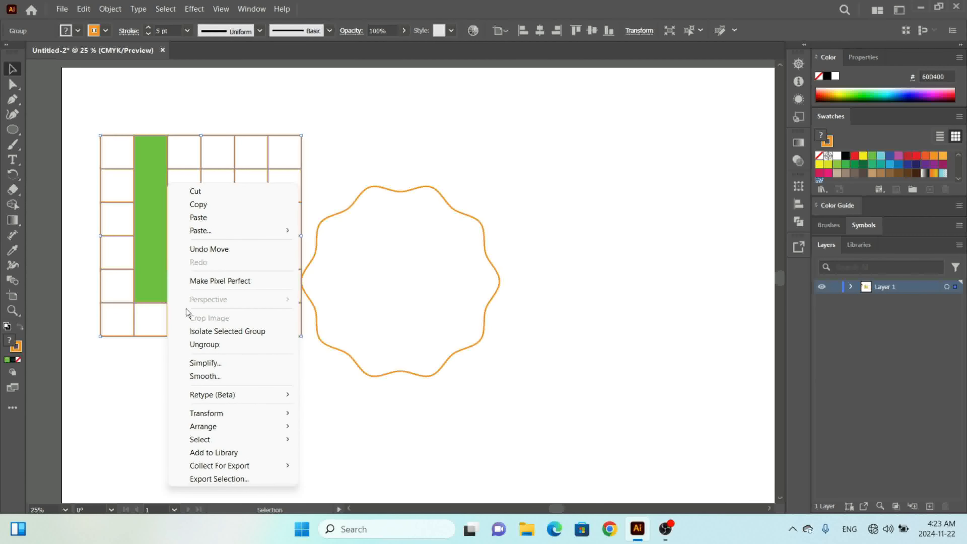
click(198, 343)
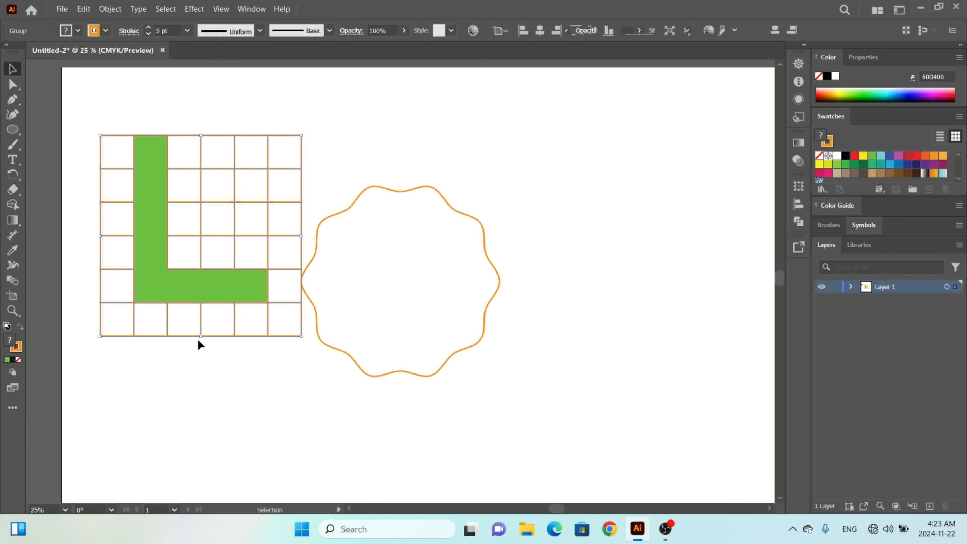
Pull the green L shape out of the grid and delete the remaining grid cells.
click(139, 274)
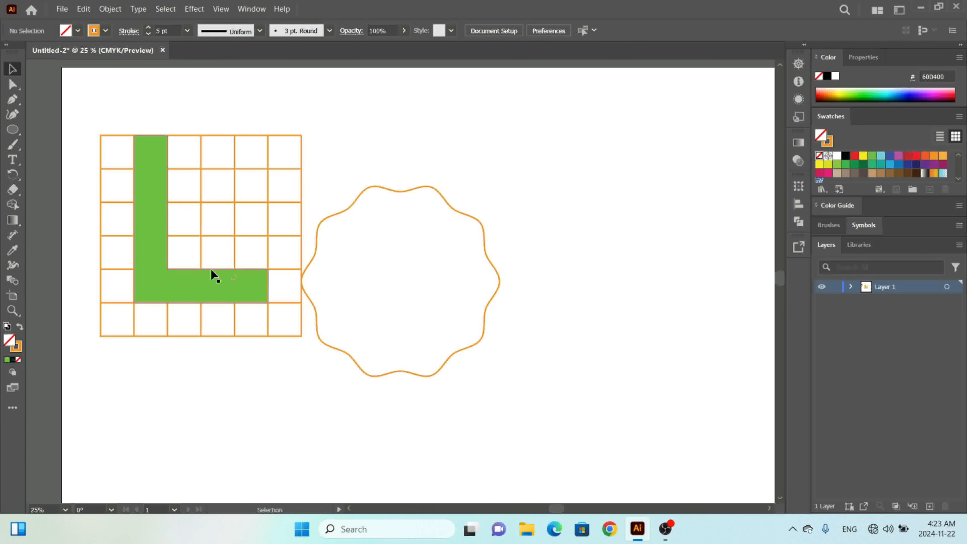
drag(141, 275, 412, 287)
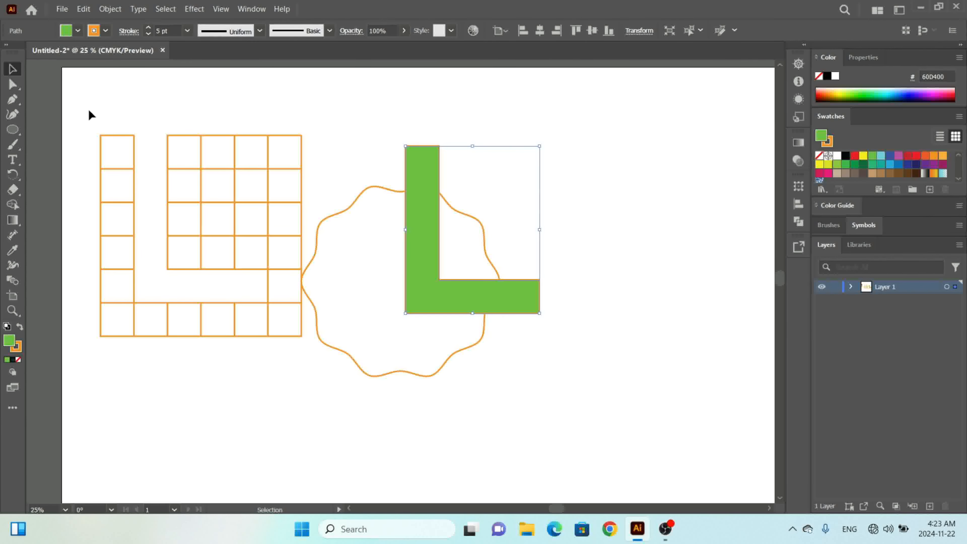
drag(90, 110, 300, 347)
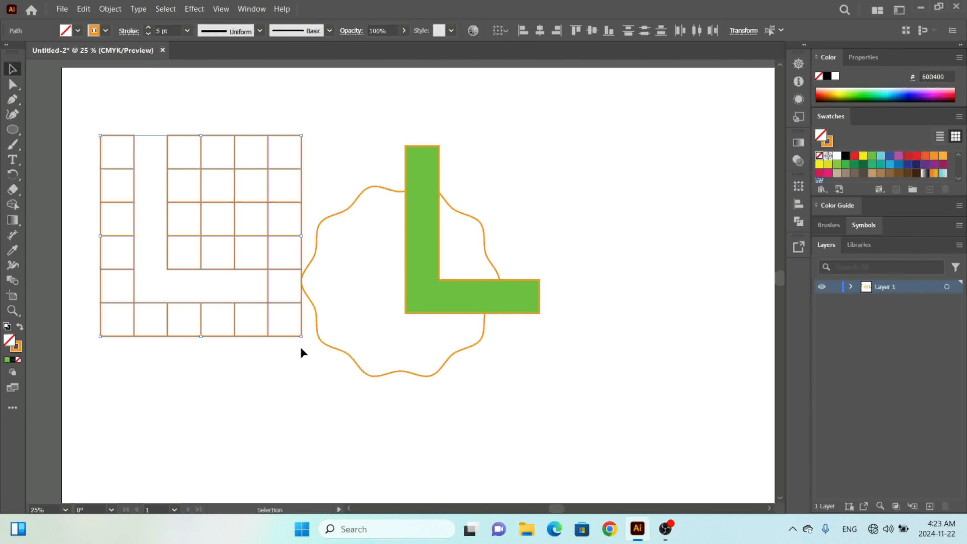
key(Delete)
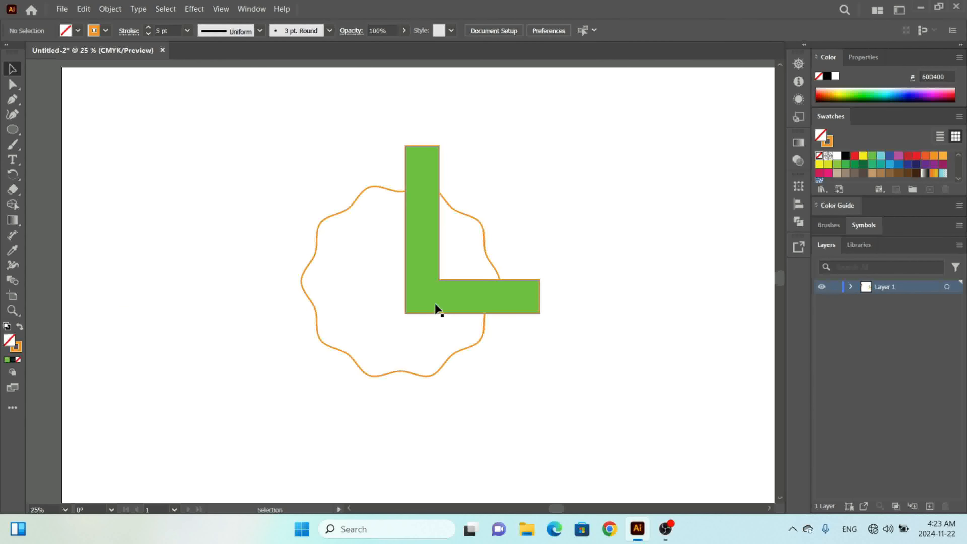
Move the L shape over the wavy circle so its ends cross the outline, and set its fill to None.
drag(435, 304, 393, 334)
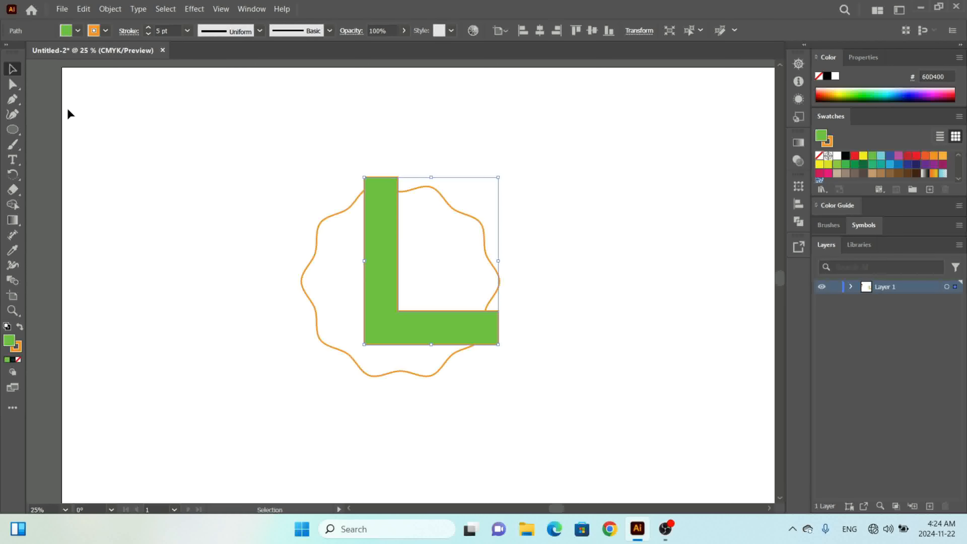
click(77, 31)
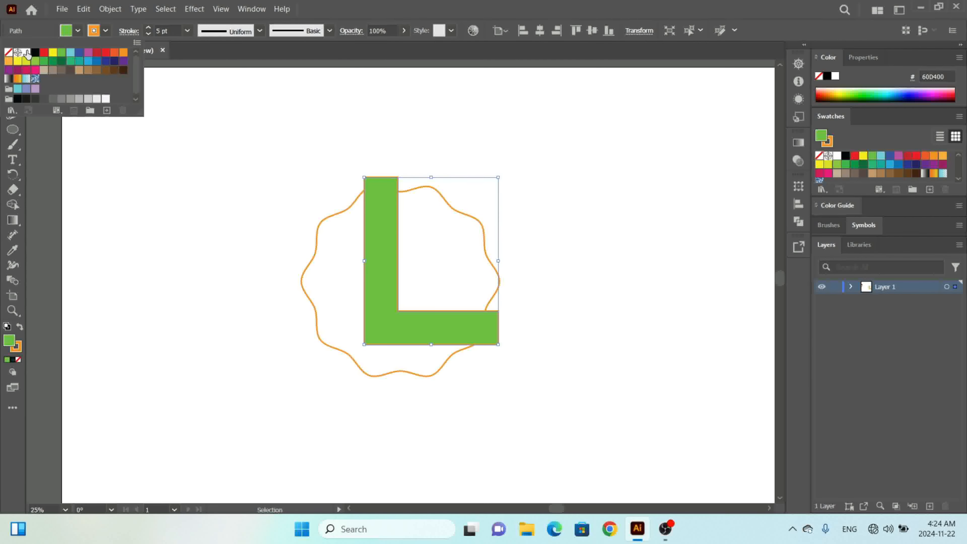
click(8, 52)
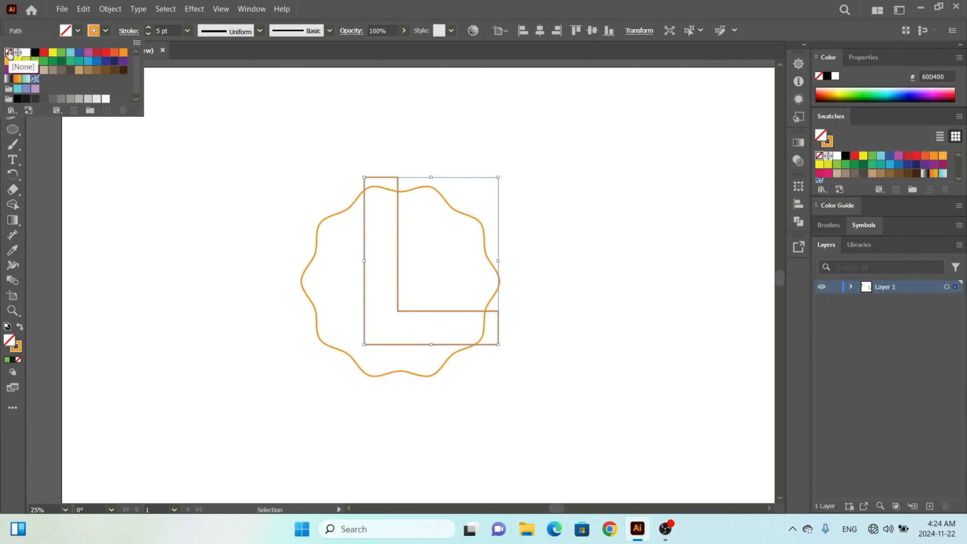
click(118, 249)
click(121, 220)
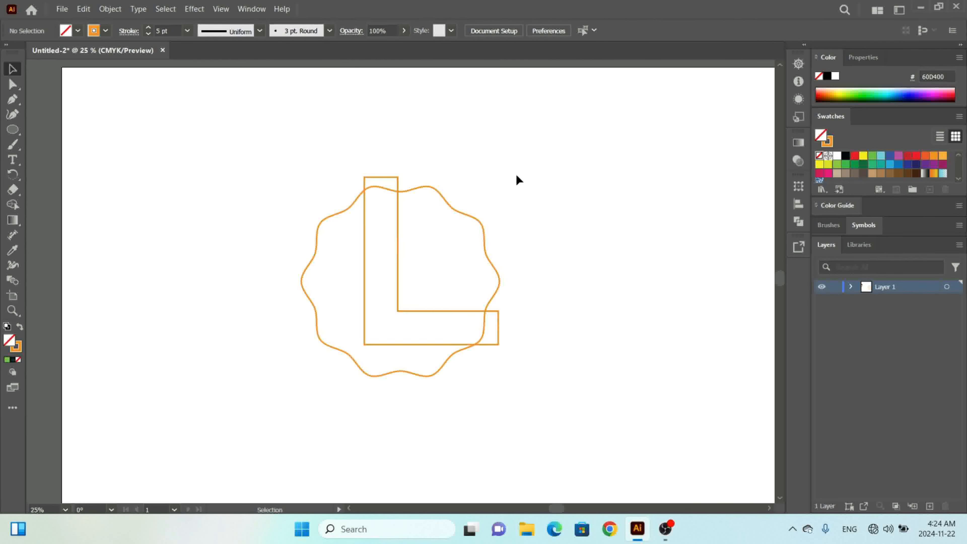
Try centring the L shape and wavy circle on each other horizontally and vertically, and undo the alignment.
drag(519, 172, 335, 342)
click(541, 31)
click(591, 31)
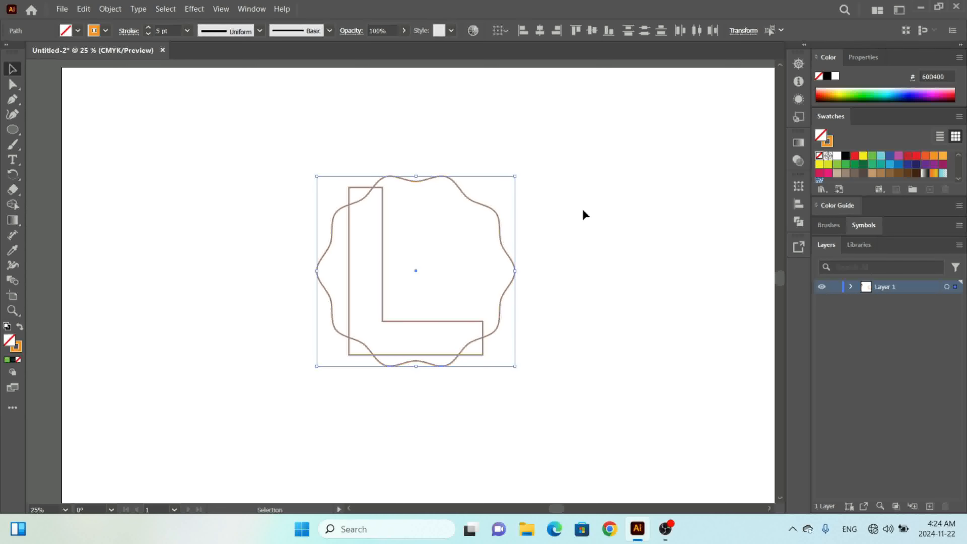
key(ctrl+z)
key(ctrl+z)
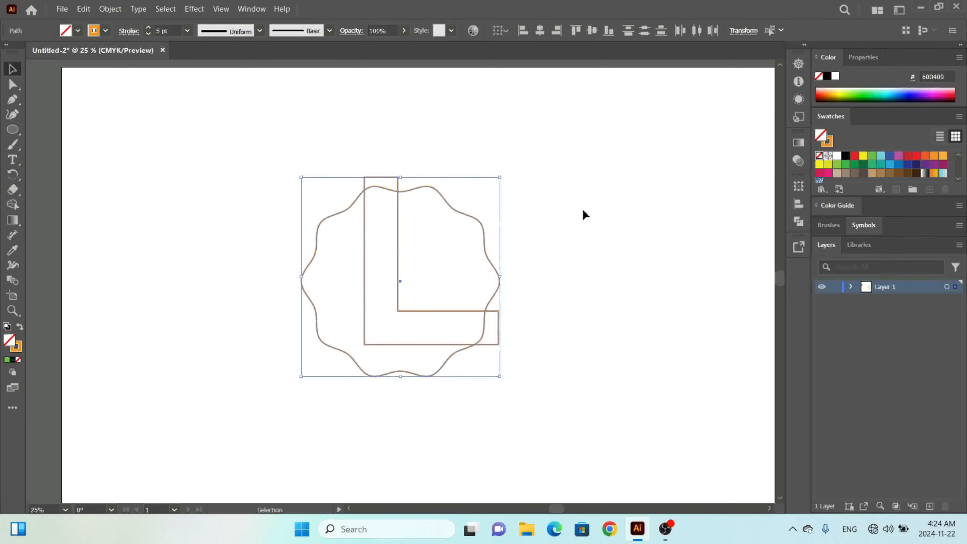
click(583, 209)
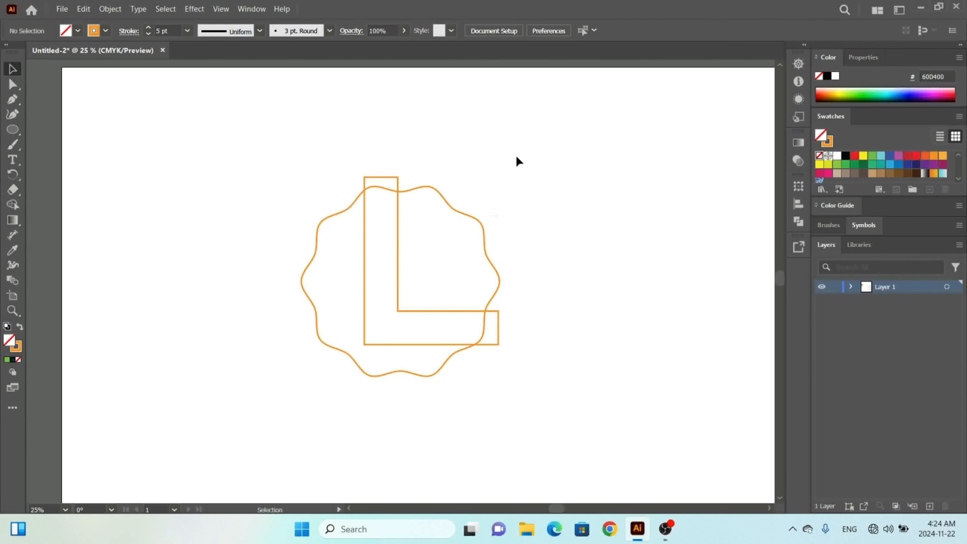
Trim the ends of the L that stick out beyond the wavy circle, using Shape Builder on both shapes.
mouse_move(516, 156)
mouse_down()
mouse_move(393, 375)
mouse_move(331, 430)
mouse_up()
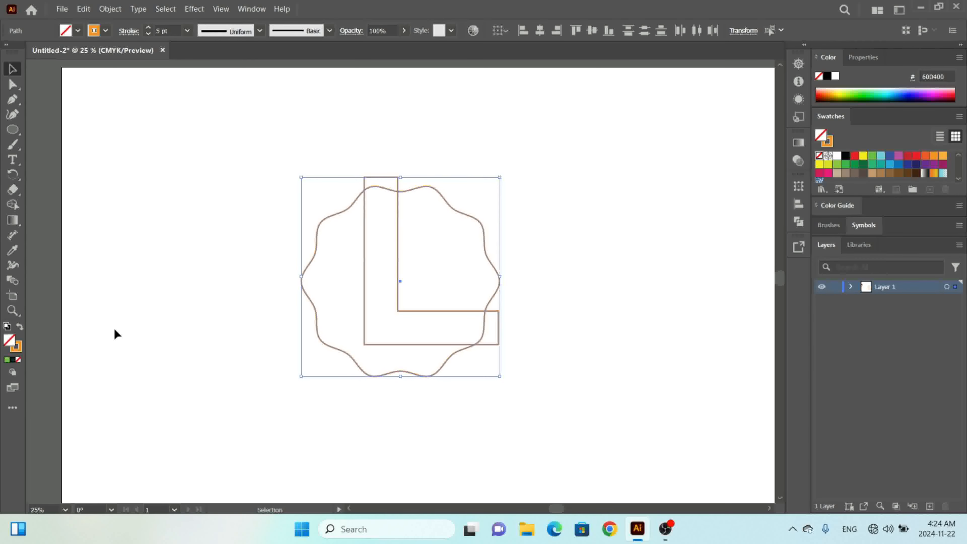
click(12, 204)
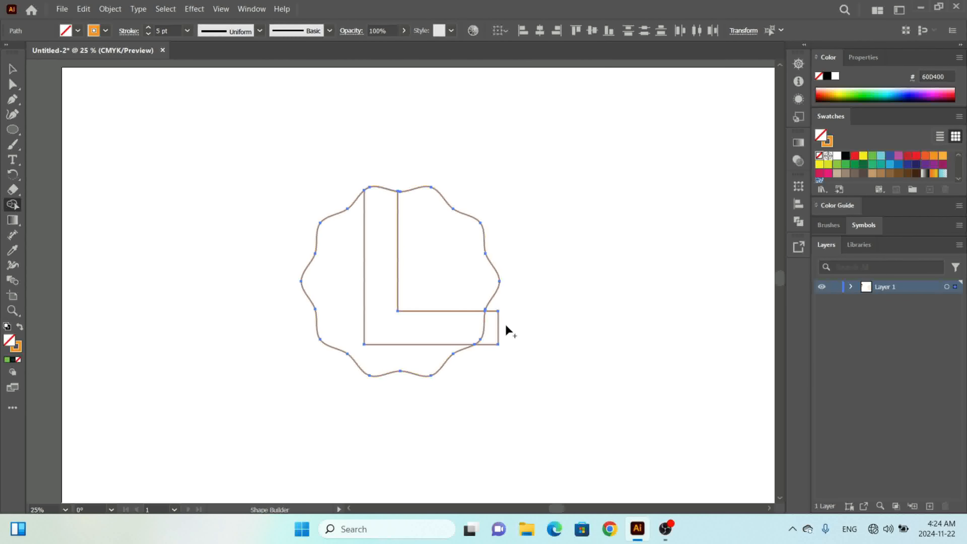
click(13, 71)
click(160, 162)
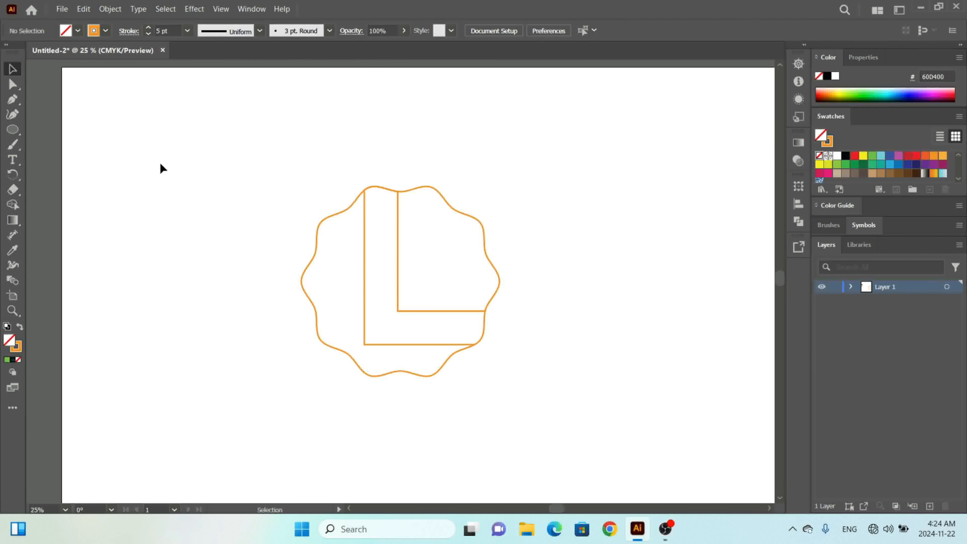
key(ctrl+minus)
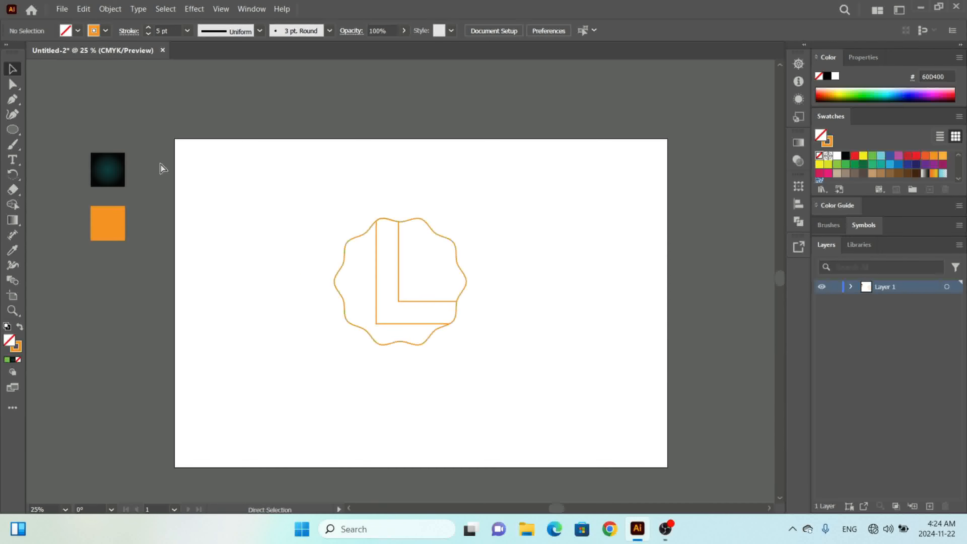
key(ctrl+minus)
key(ctrl+minus)
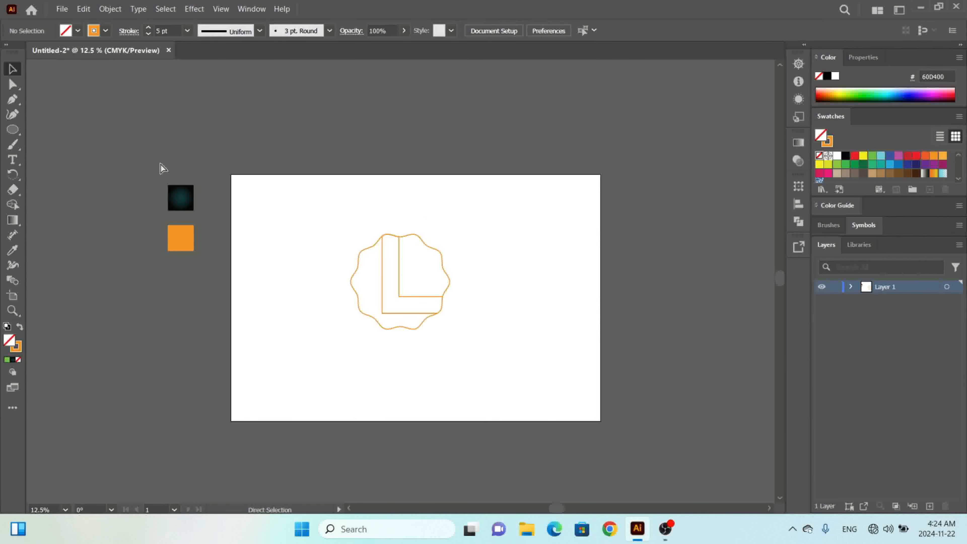
key(ctrl+plus)
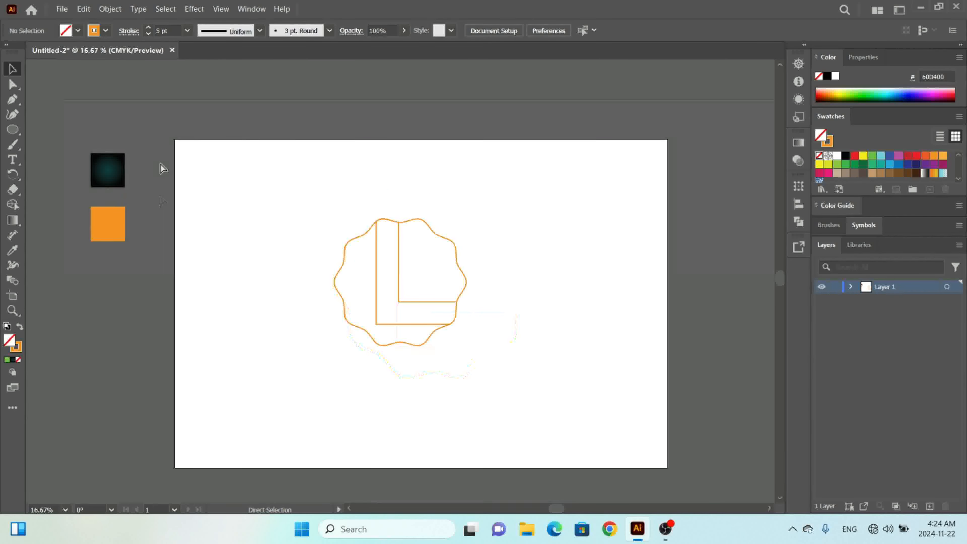
key(ctrl+plus)
key(ctrl+minus)
key(ctrl+plus)
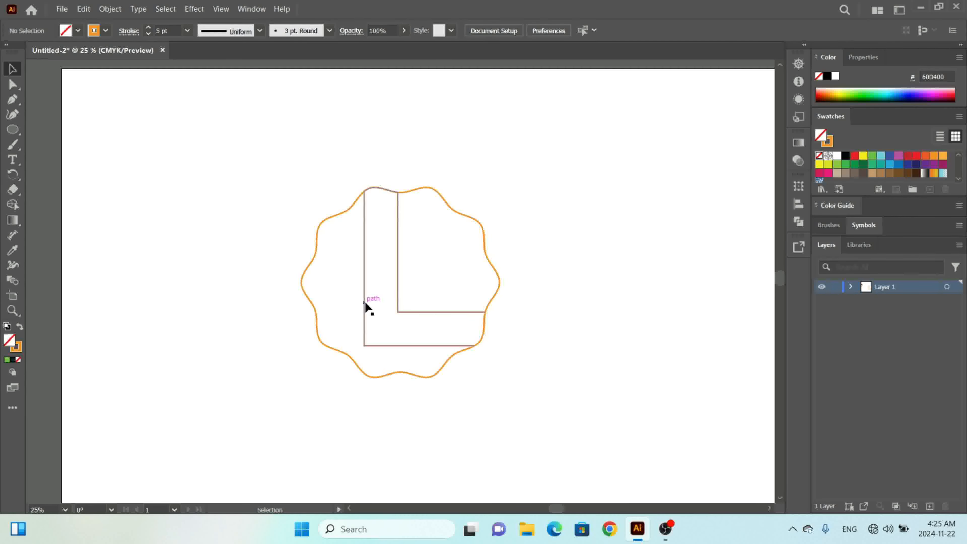
Move the L outline out to the left of the wavy circle and delete the anchor points along its outer left side.
drag(365, 301, 270, 298)
drag(269, 301, 185, 292)
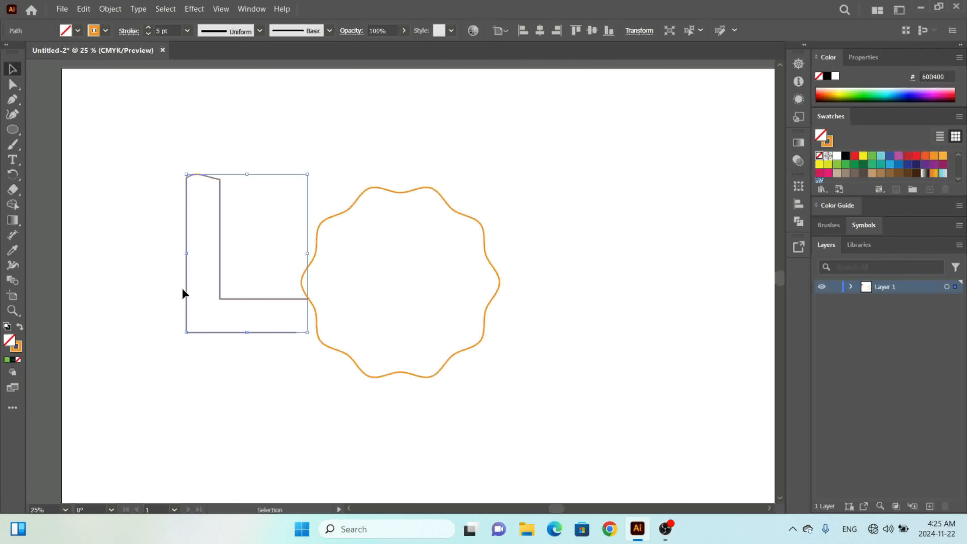
click(18, 87)
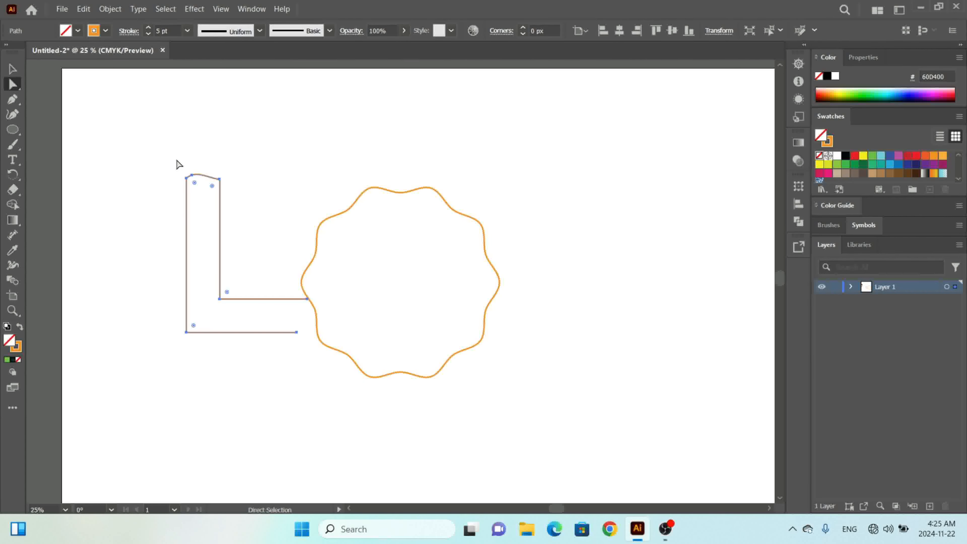
drag(175, 160, 204, 366)
key(Delete)
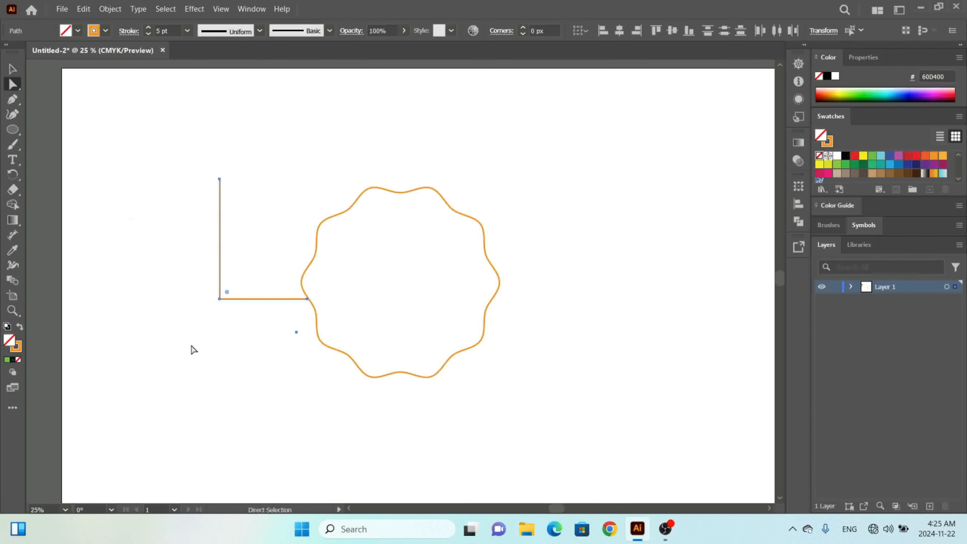
Move the L inside the wavy circle, shrink it proportionally and raise it towards the circle's middle.
click(13, 69)
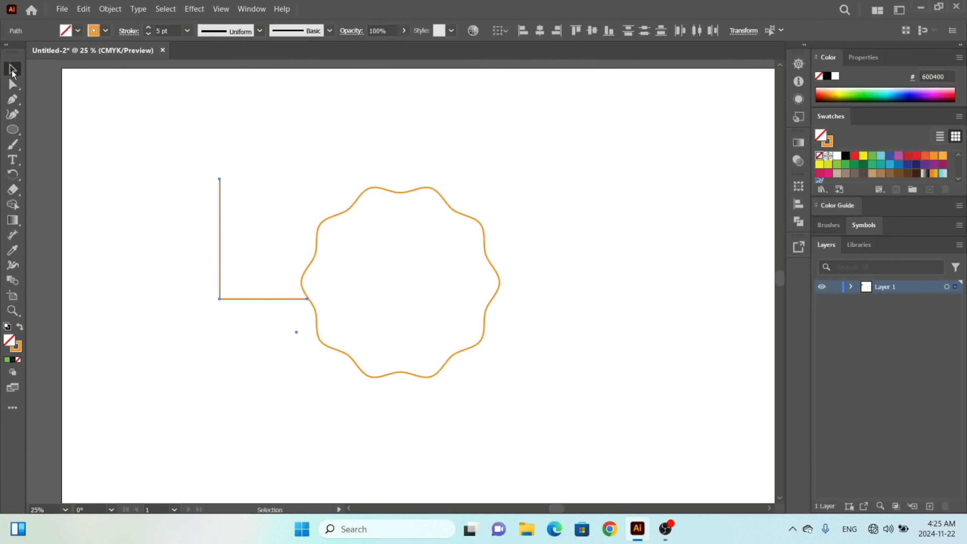
mouse_move(233, 239)
mouse_down()
mouse_move(331, 249)
mouse_move(370, 268)
mouse_up()
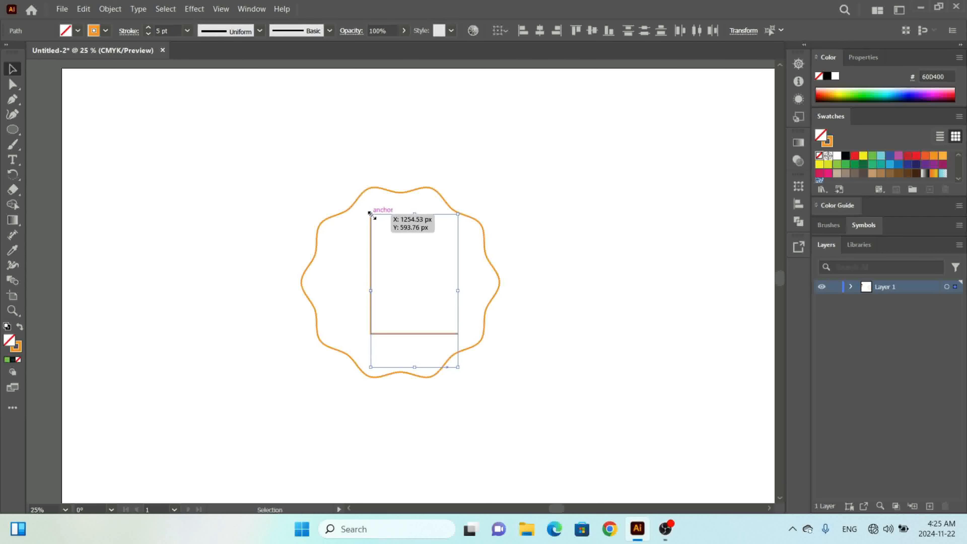
drag(370, 214, 384, 240)
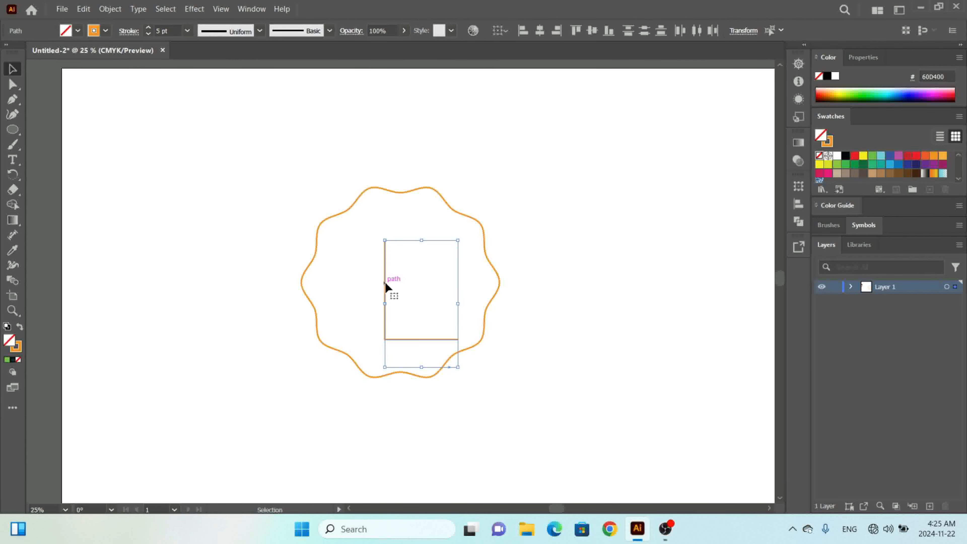
drag(384, 287, 382, 257)
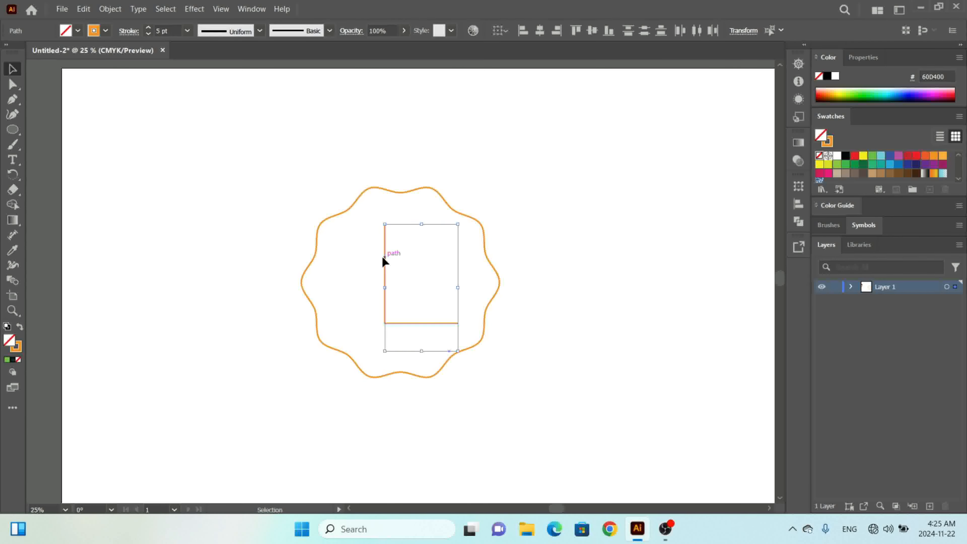
click(521, 184)
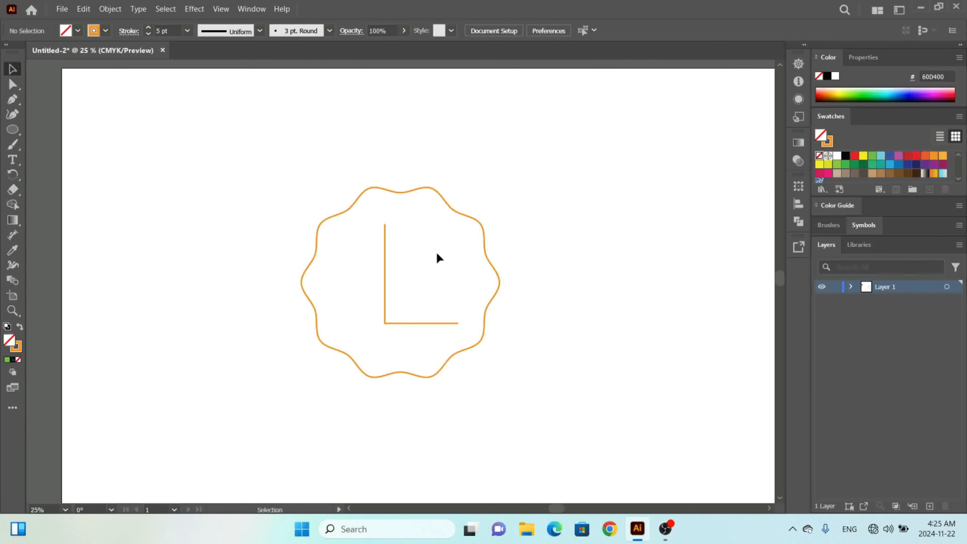
Nudge the L three increments to the left within the wavy circle.
drag(435, 254, 373, 308)
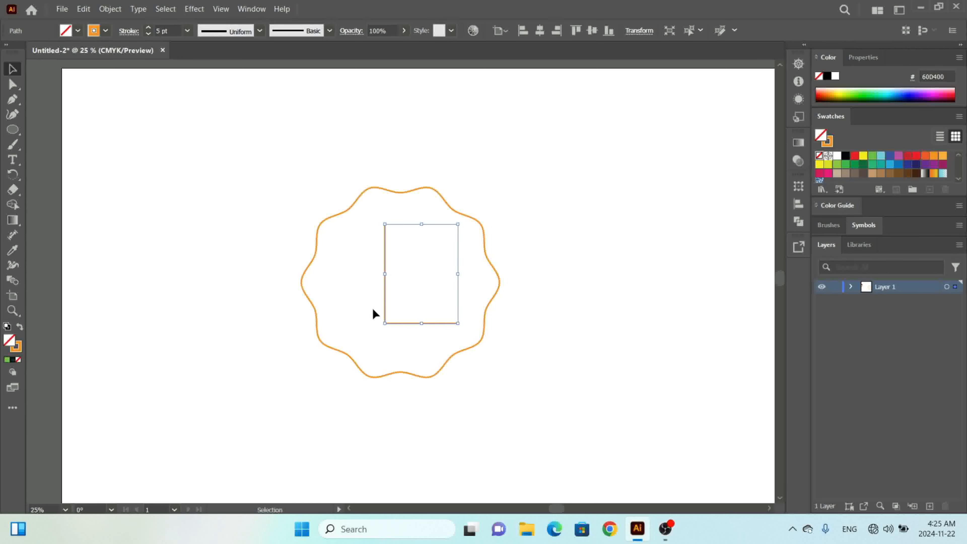
key(Left)
key(Left)
key(Left)
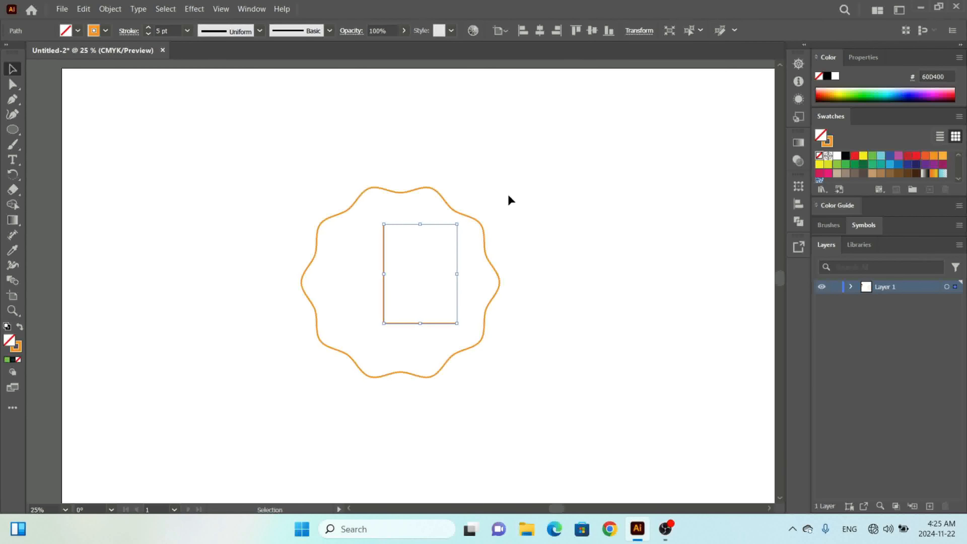
Set the stroke weight of both the L and the wavy circle to 8 pt.
drag(508, 188, 260, 410)
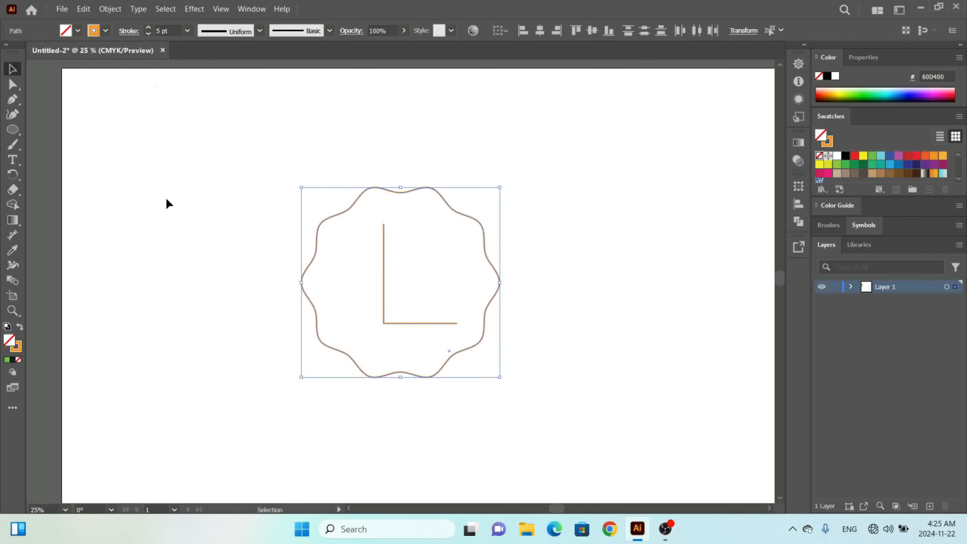
click(149, 28)
click(148, 29)
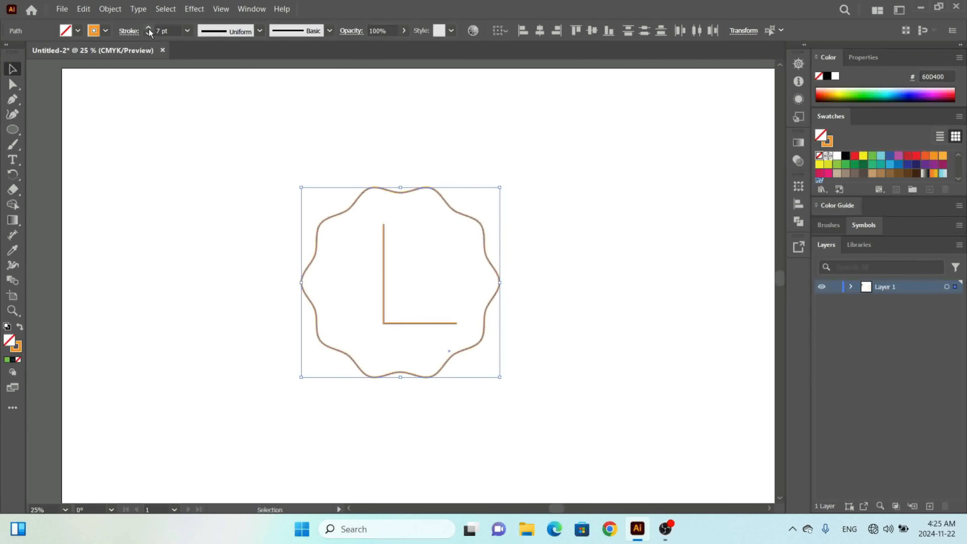
click(171, 208)
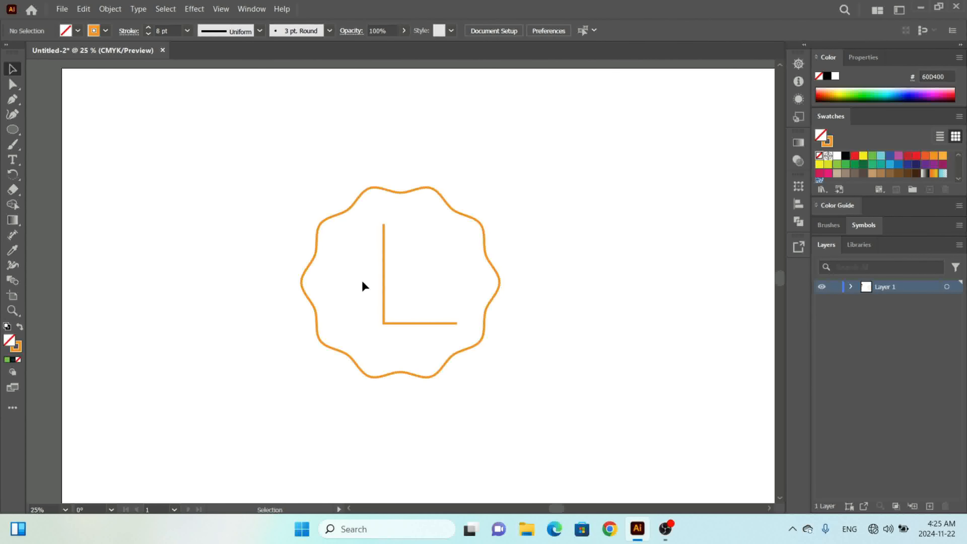
Shorten the L's horizontal arm by nudging only its right end anchor point leftwards to X about 1545 px.
click(384, 322)
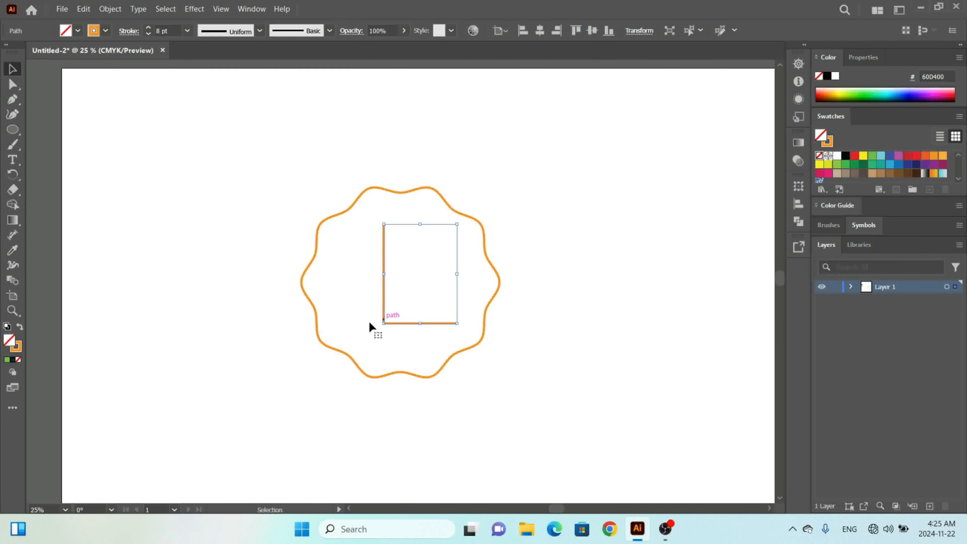
click(13, 84)
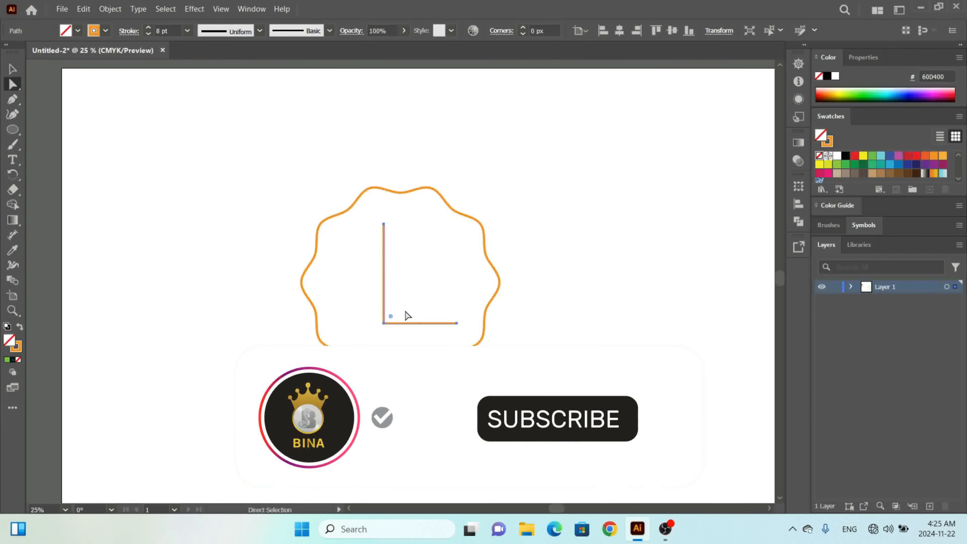
drag(465, 315, 449, 338)
key(Left)
key(Left)
key(Left)
key(Left)
key(Left)
key(Left)
key(Left)
key(Left)
key(Left)
key(Left)
key(Left)
key(Left)
key(Left)
key(Left)
key(Left)
key(Left)
key(Left)
key(Left)
key(Left)
key(Left)
key(Left)
key(Left)
key(Left)
key(Left)
key(Left)
key(Left)
key(Left)
key(Left)
key(Left)
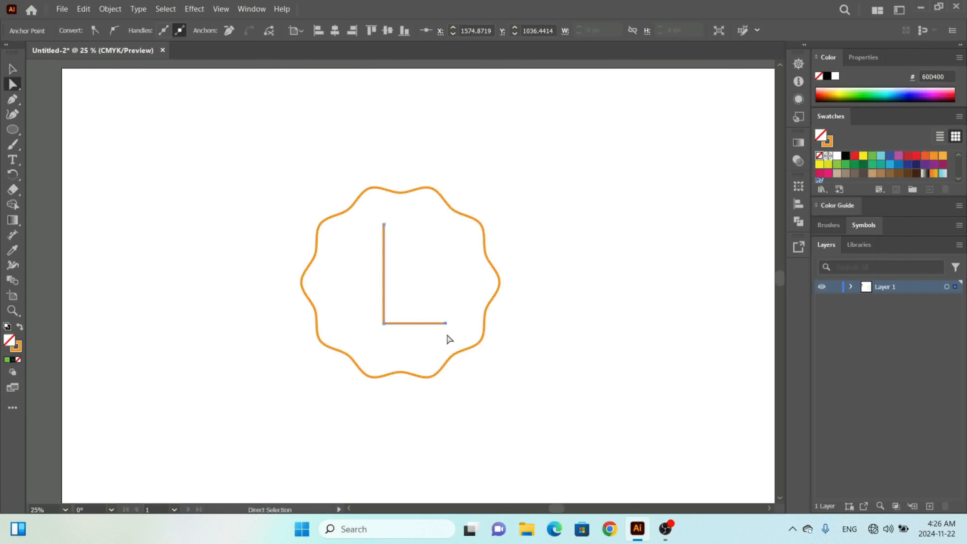
key(Left)
key(Left)
key(Left)
key(Left)
key(Left)
key(Left)
key(Left)
key(Left)
key(Left)
key(Left)
key(Left)
key(Left)
key(Left)
key(Left)
key(Left)
key(Left)
key(Left)
key(Left)
key(Left)
key(Left)
key(Left)
key(Left)
key(Left)
Group the L and the wavy circle into one logo object and deselect it.
click(10, 71)
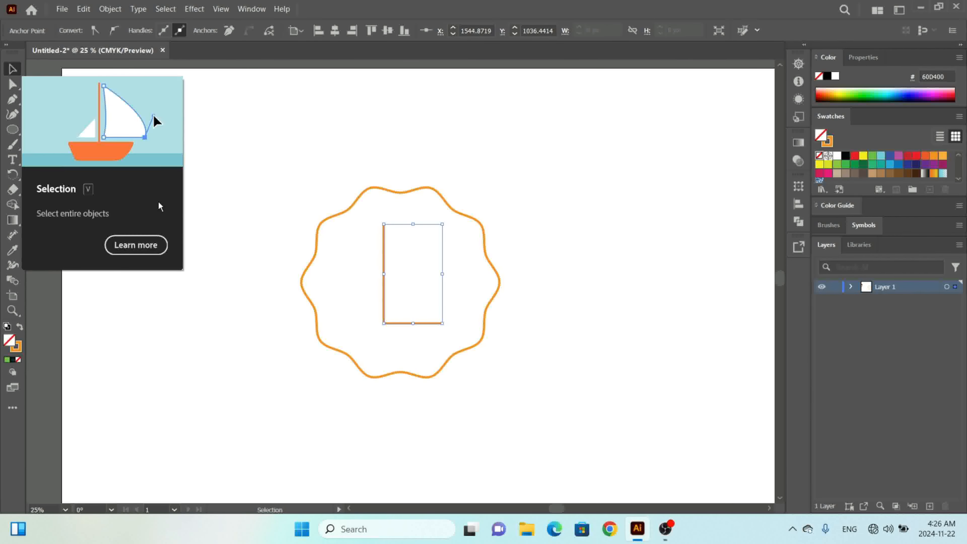
drag(266, 160, 543, 385)
key(ctrl+g)
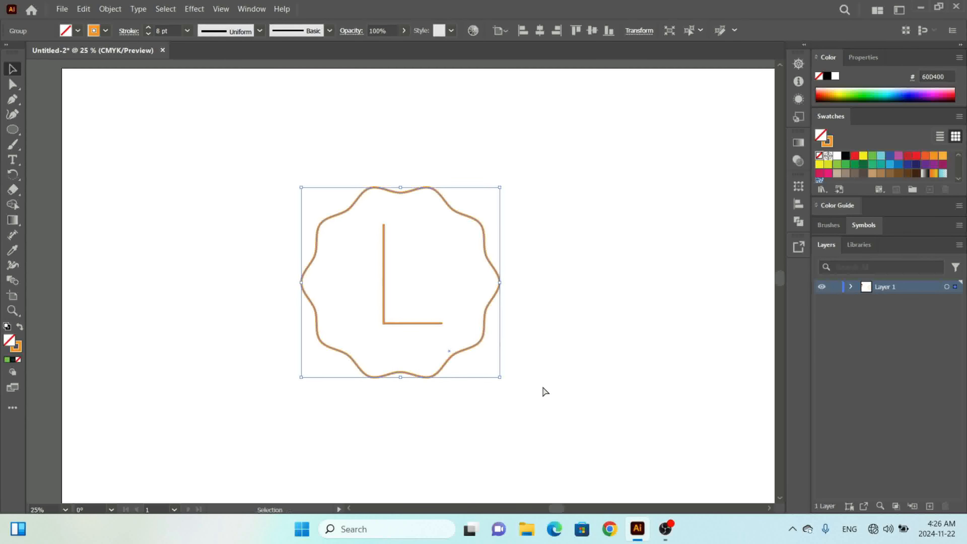
key(ctrl+minus)
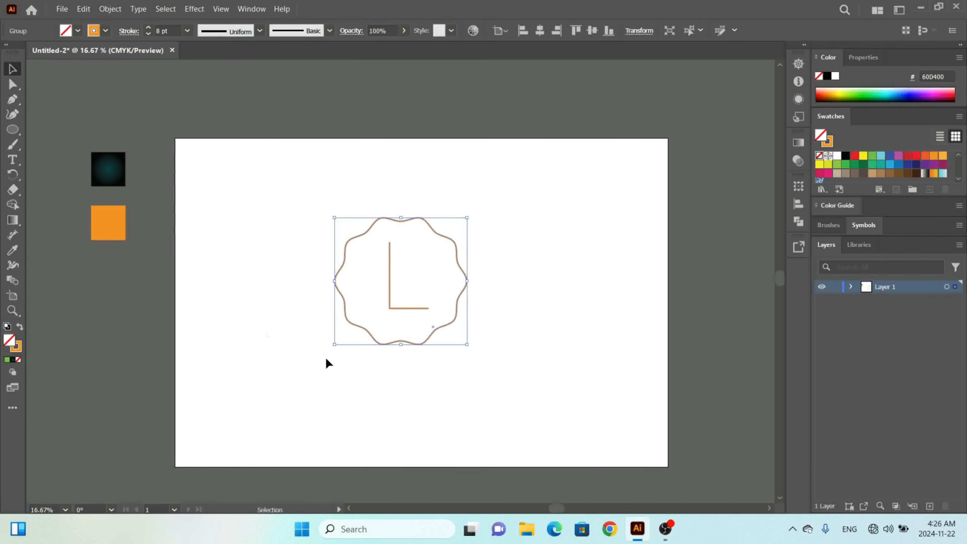
click(141, 301)
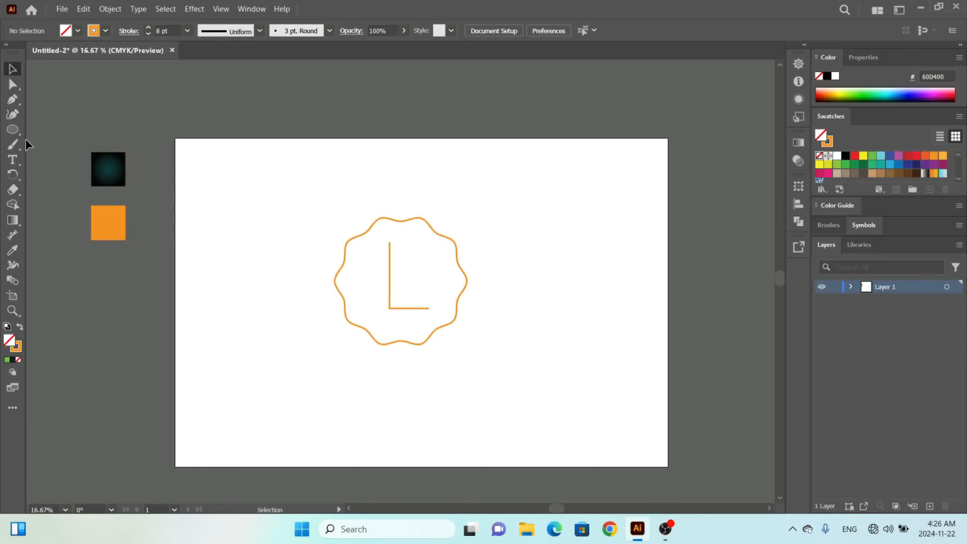
Create a background rectangle 3000 px wide and 2000 px high.
drag(16, 136, 57, 129)
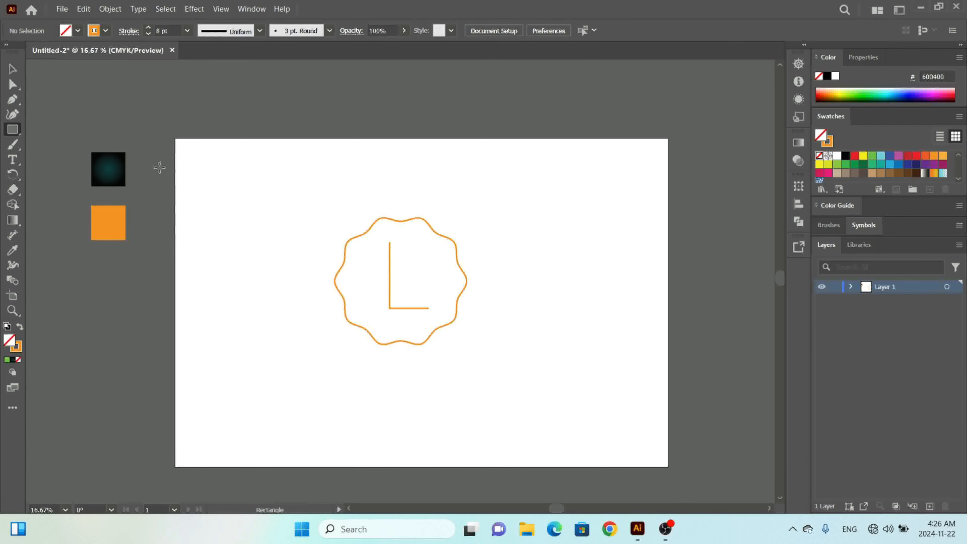
click(212, 208)
text(3000)
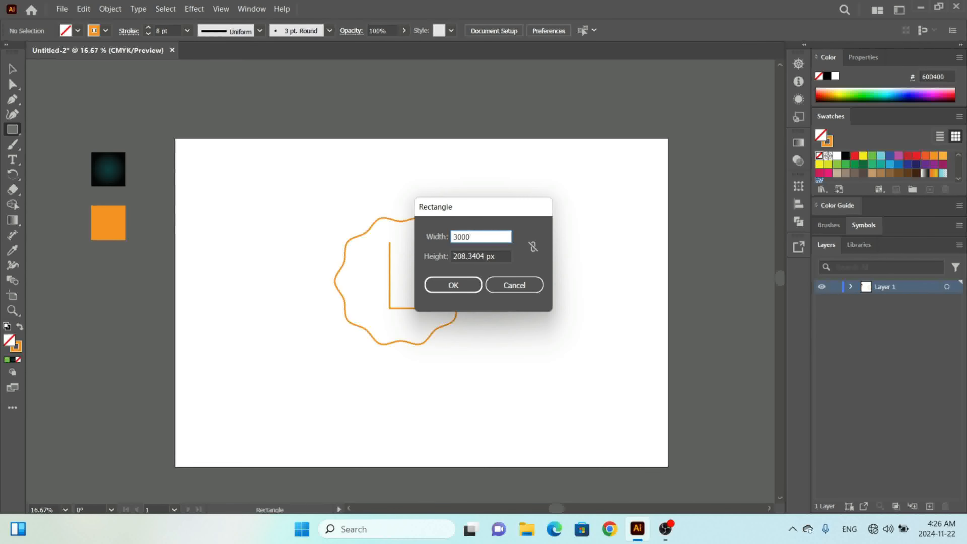
key(Tab)
text(2000)
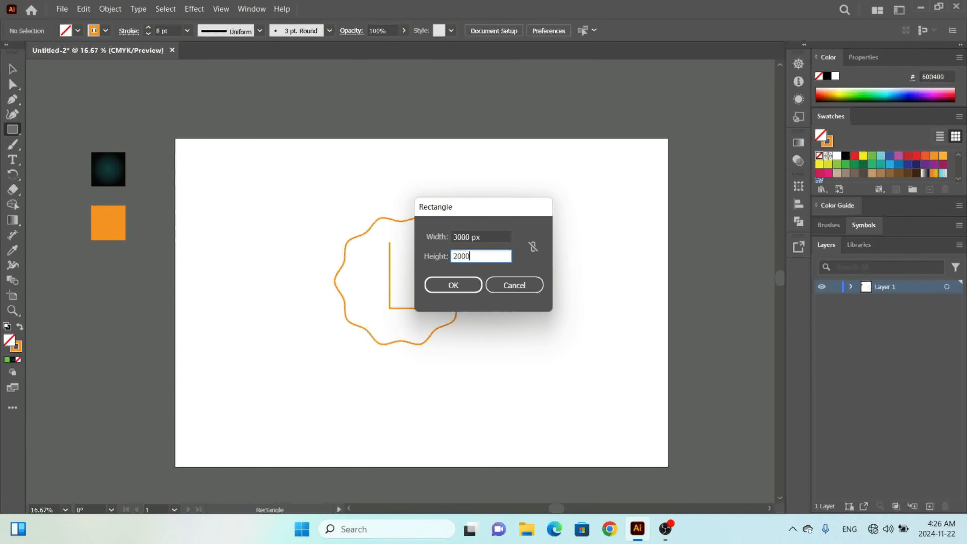
key(Return)
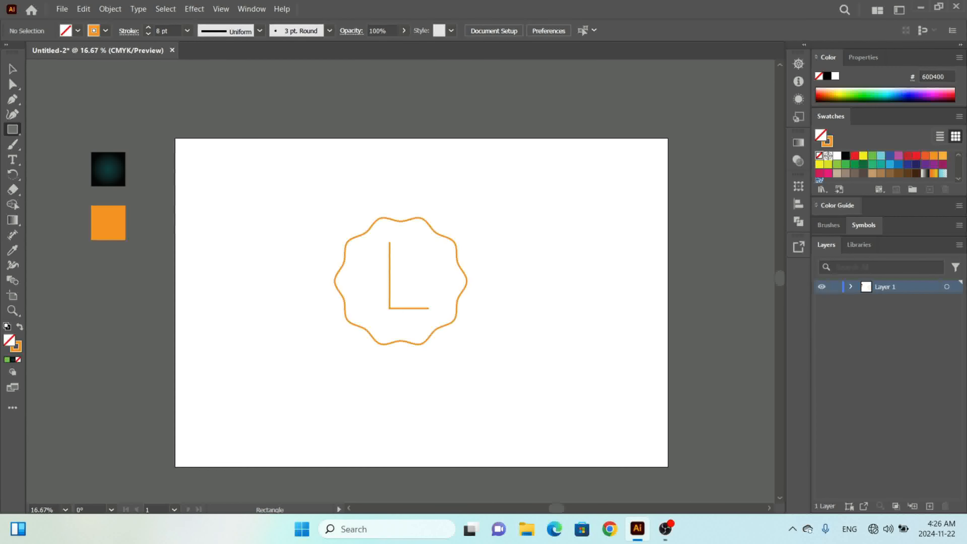
Set the rectangle's stroke to None and centre it horizontally and vertically on the artboard.
click(13, 69)
click(106, 30)
click(95, 49)
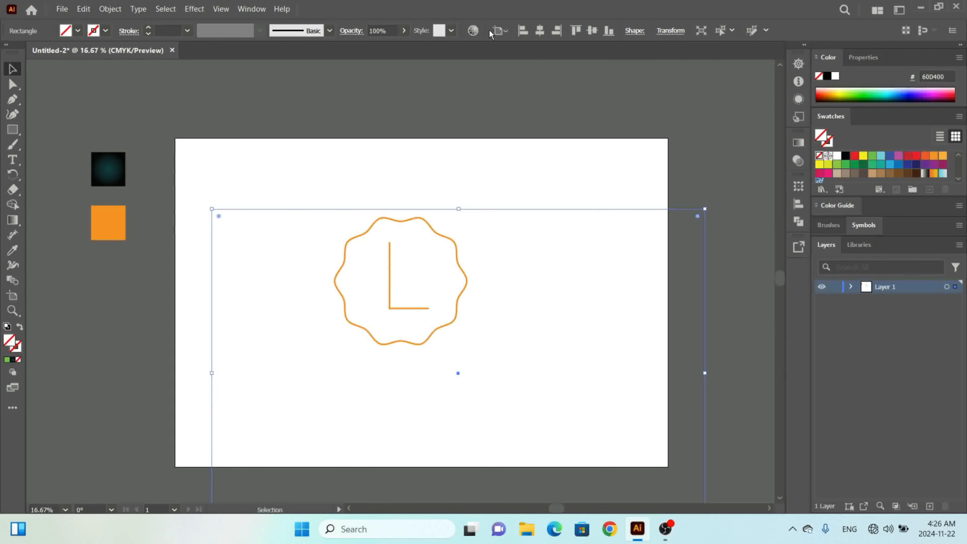
click(535, 32)
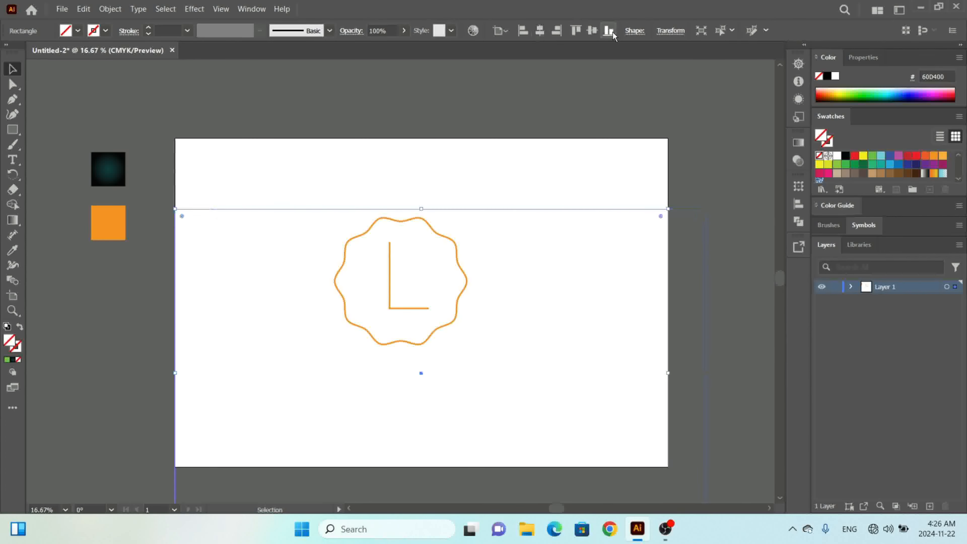
click(592, 30)
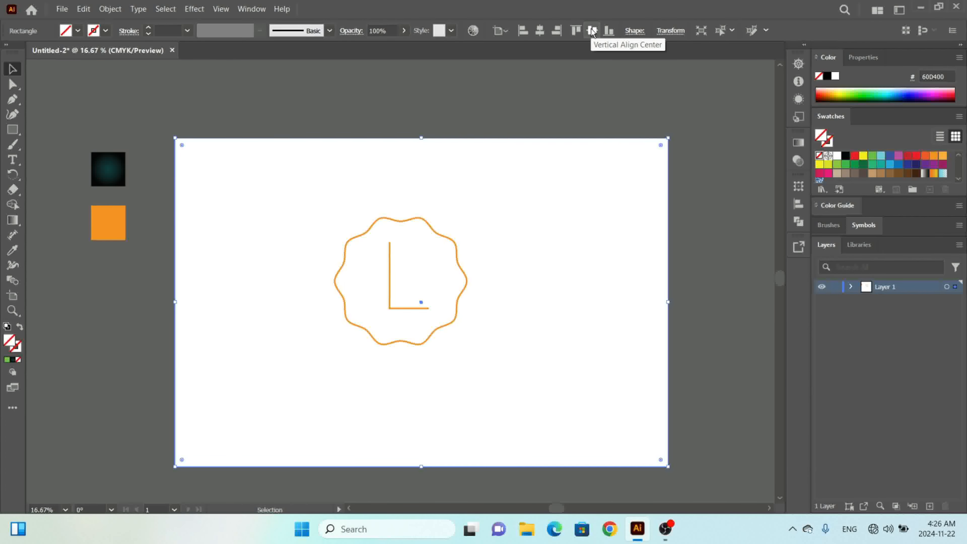
Fill the rectangle with the dark teal gradient sampled from the colour square beside the artboard, and send it behind the logo.
click(12, 251)
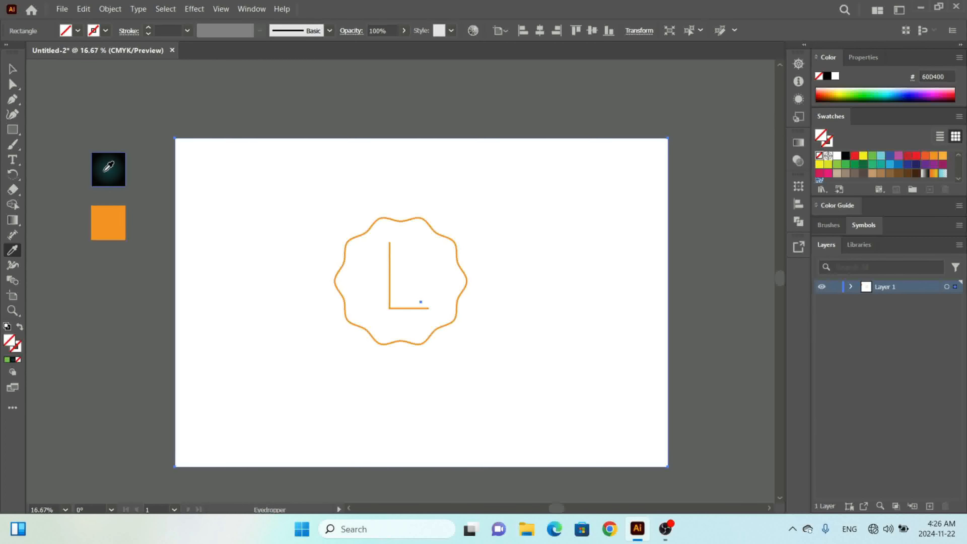
click(108, 166)
click(11, 69)
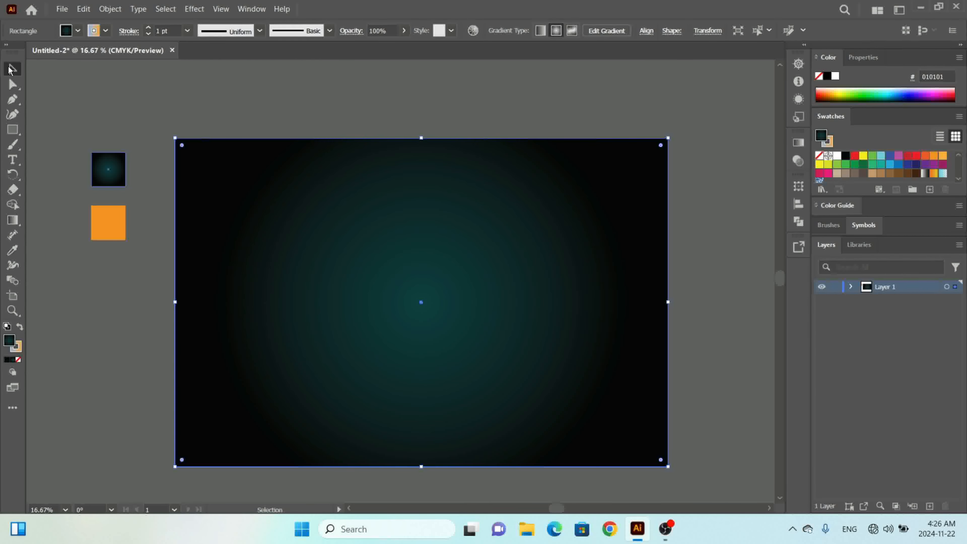
right_click(396, 202)
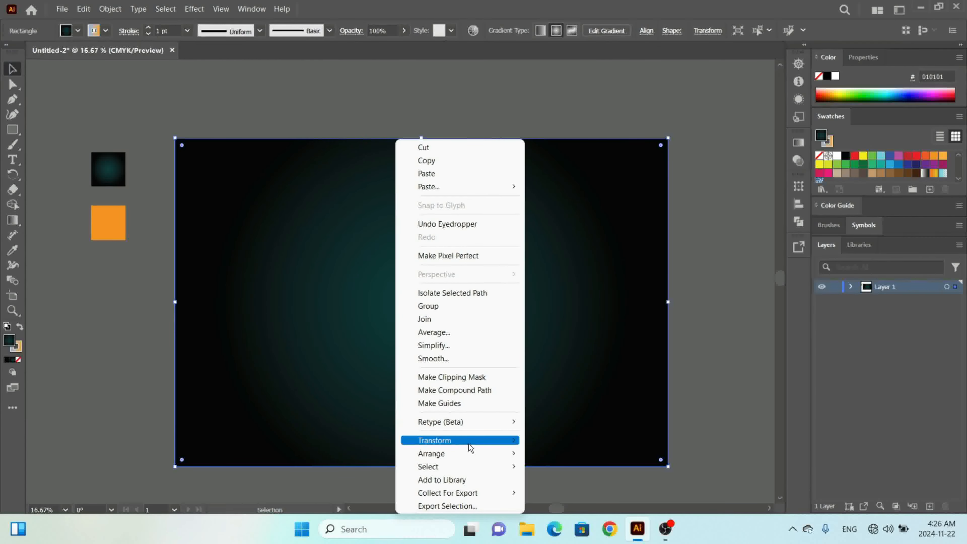
mouse_move(477, 454)
click(567, 493)
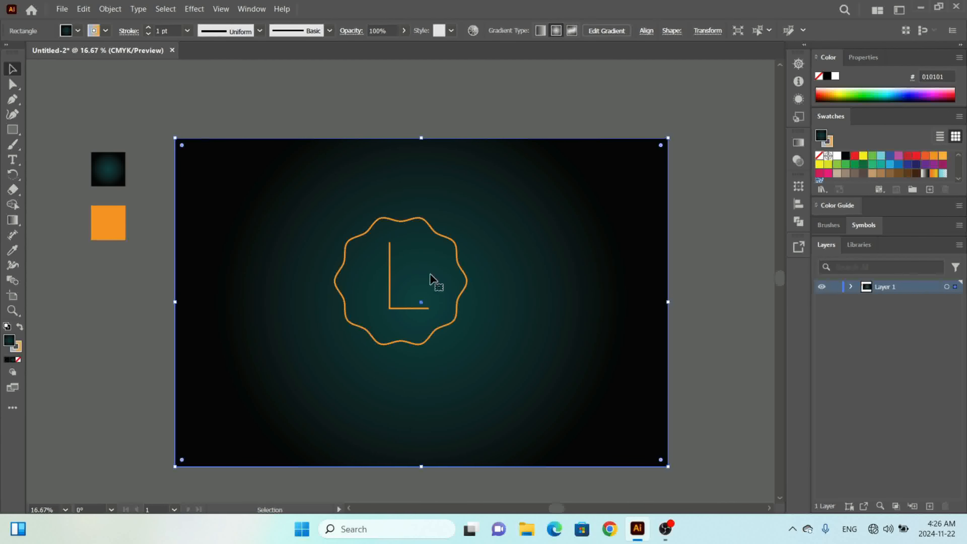
Centre the grouped logo horizontally and vertically on the artboard and deselect it.
click(388, 293)
click(540, 30)
click(592, 31)
click(690, 232)
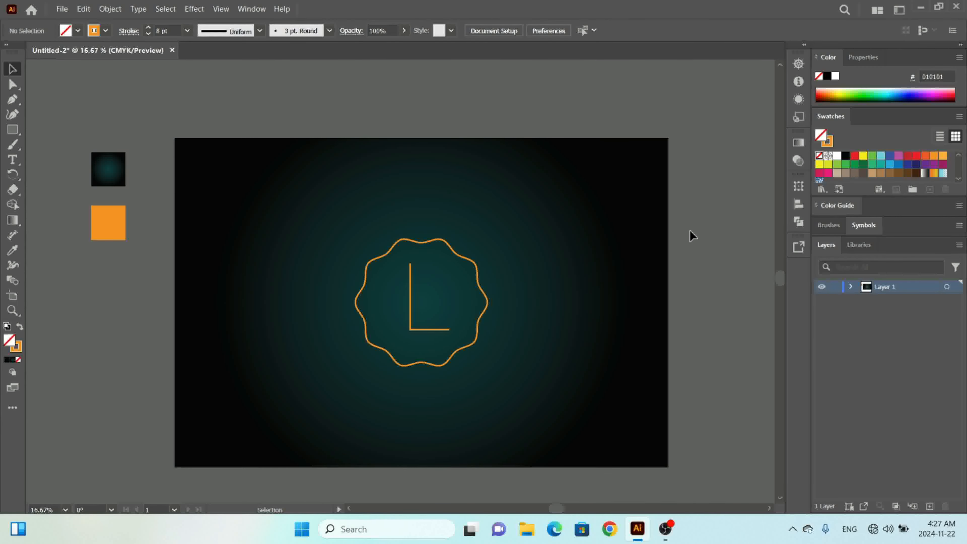
key(ctrl+equal)
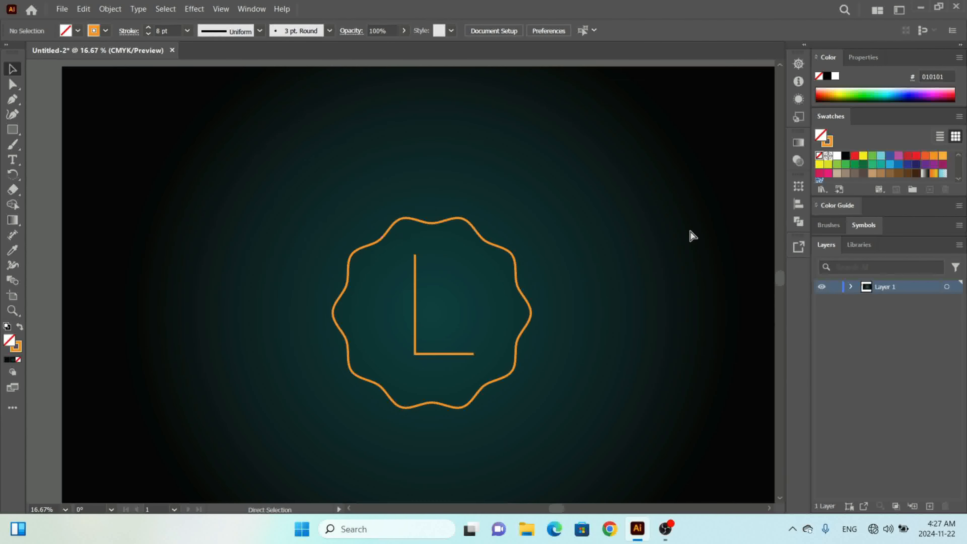
key(ctrl+minus)
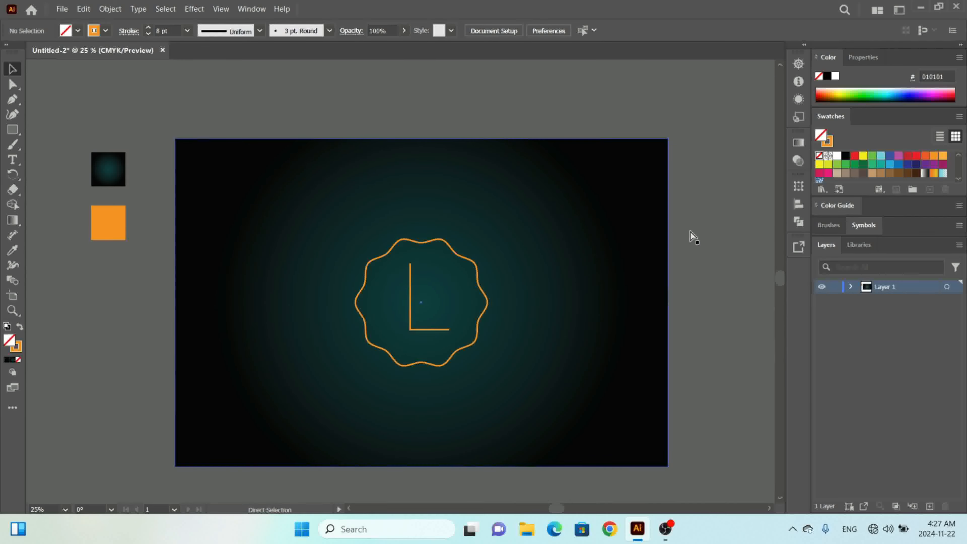
click(781, 500)
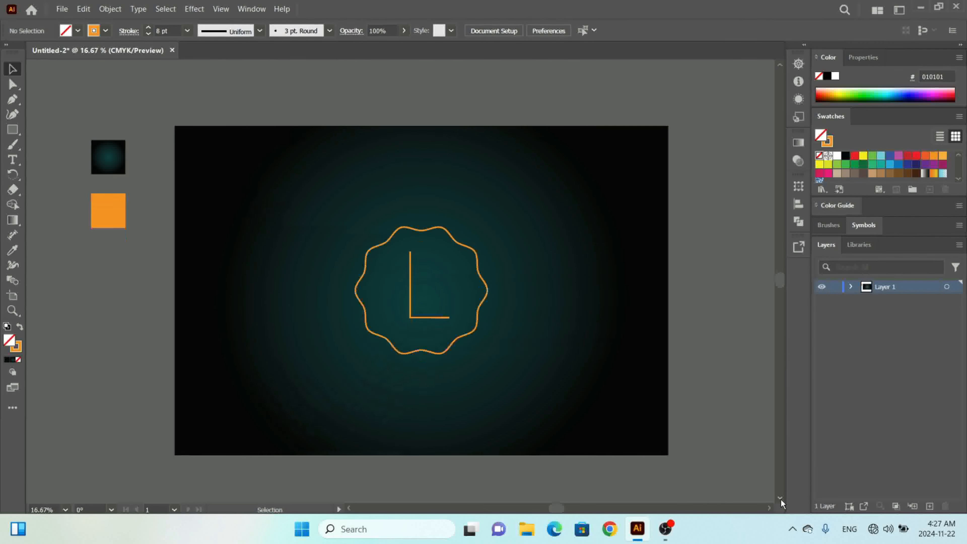
click(770, 509)
click(770, 508)
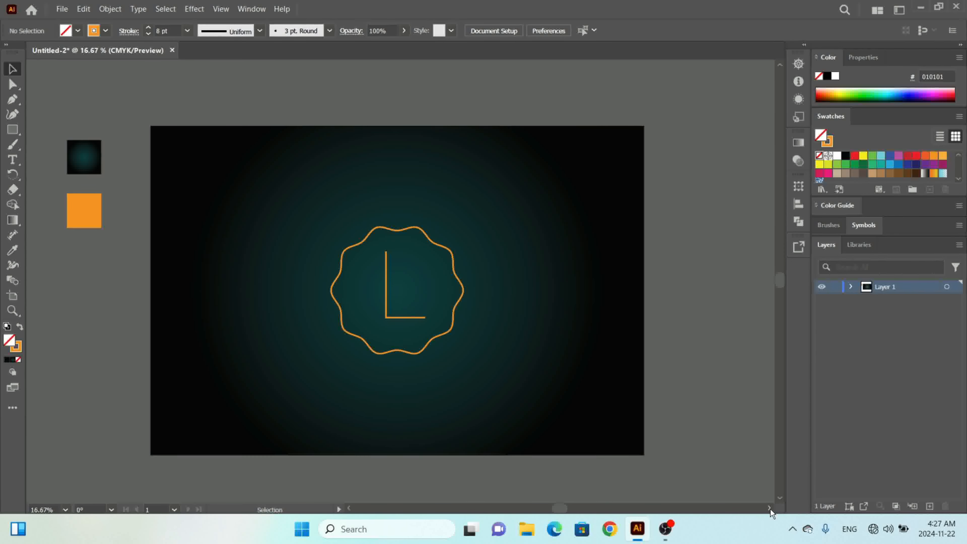